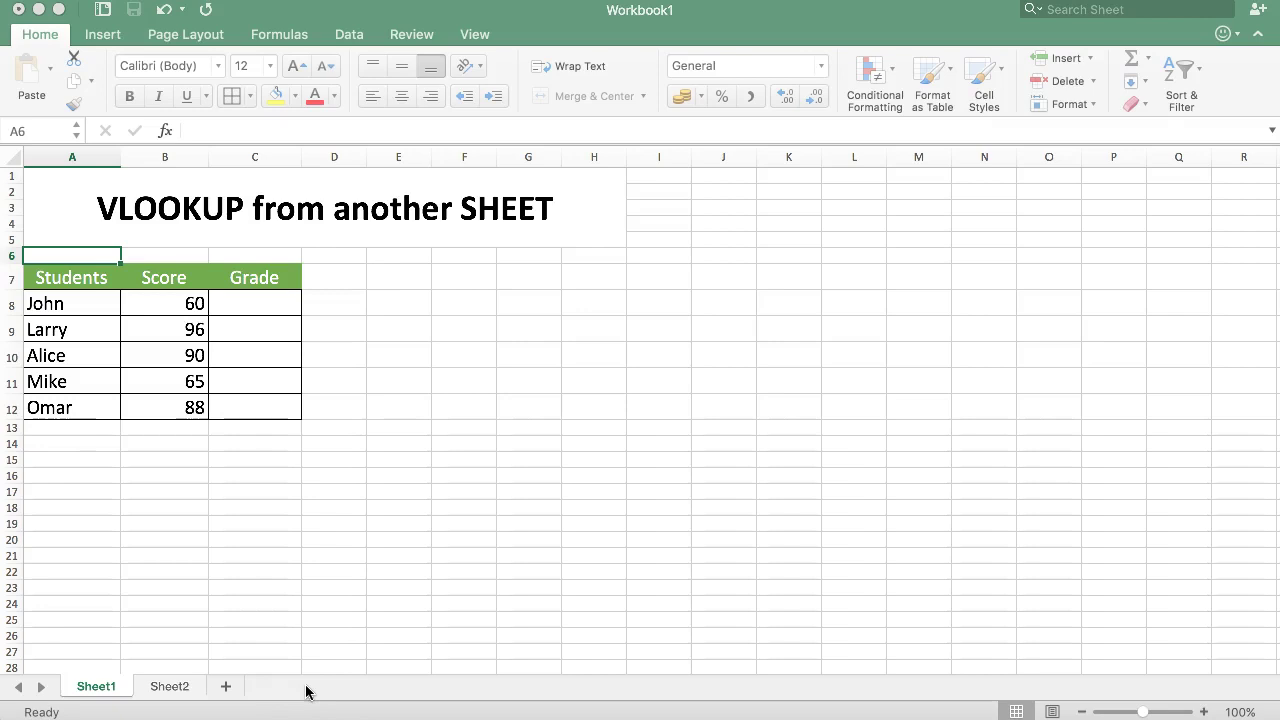
Review John's score in B8 and the Grade Table's A2:B8 range on Sheet2
{"action": "left_click", "coordinate": [155, 304]}
{"action": "left_click", "coordinate": [286, 313]}
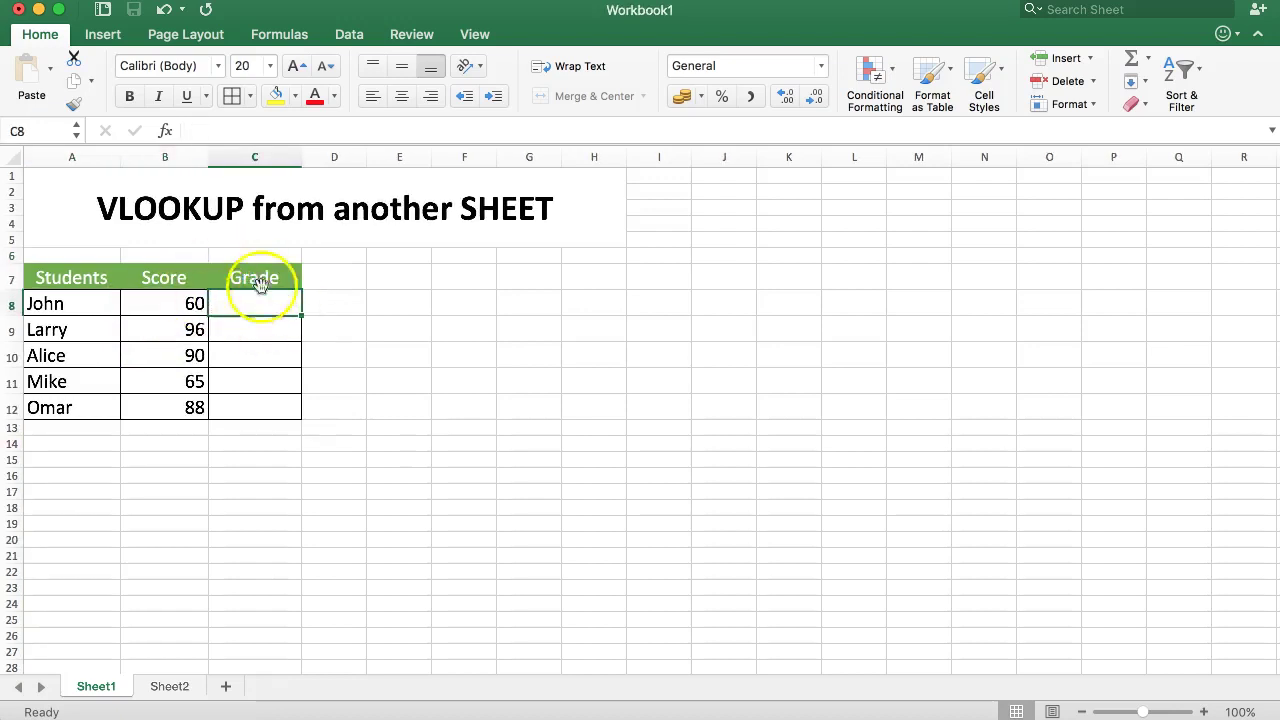
{"action": "left_click", "coordinate": [160, 302]}
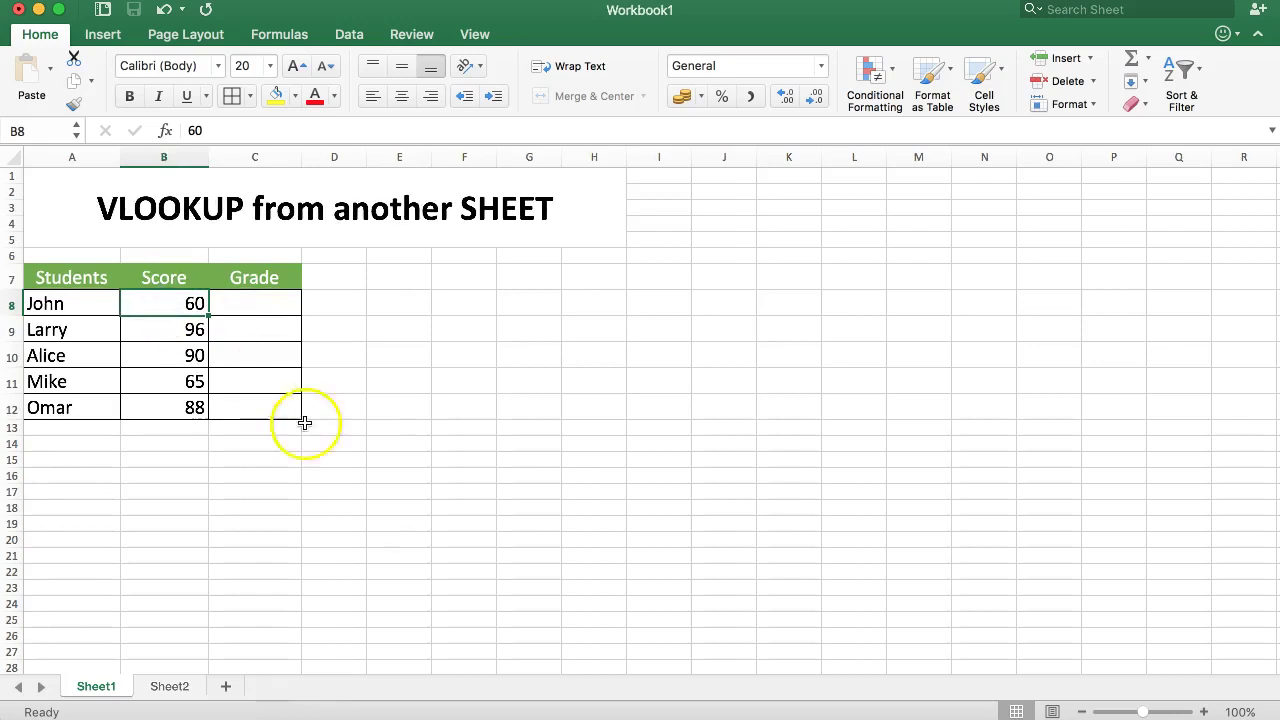
{"action": "left_click", "coordinate": [169, 687]}
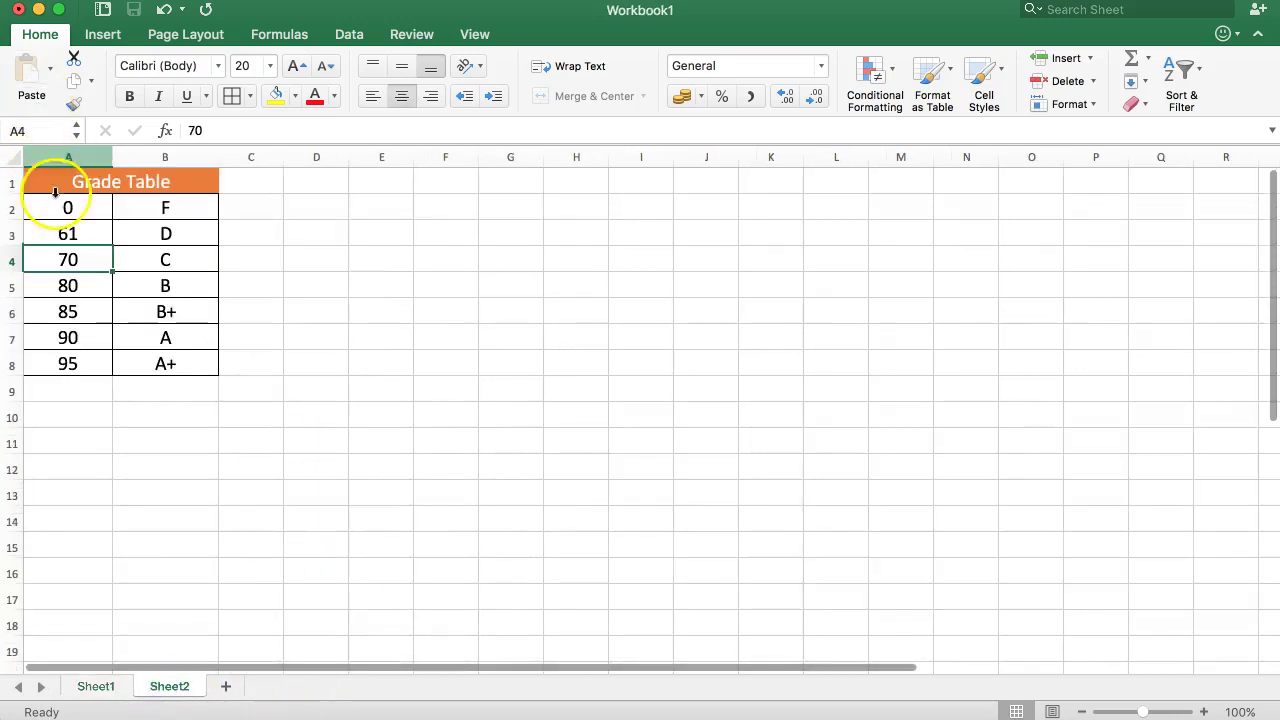
{"action": "left_click_drag", "start_coordinate": [69, 180], "coordinate": [158, 364]}
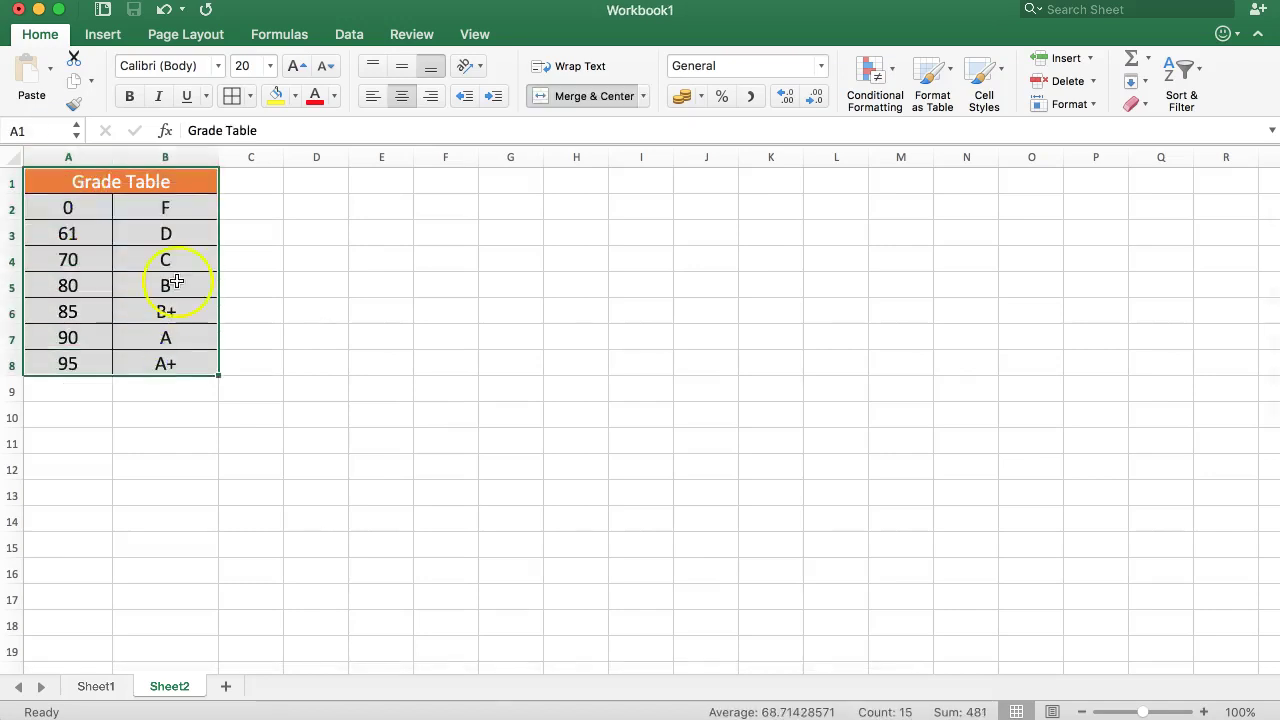
{"action": "left_click_drag", "start_coordinate": [58, 208], "coordinate": [150, 362]}
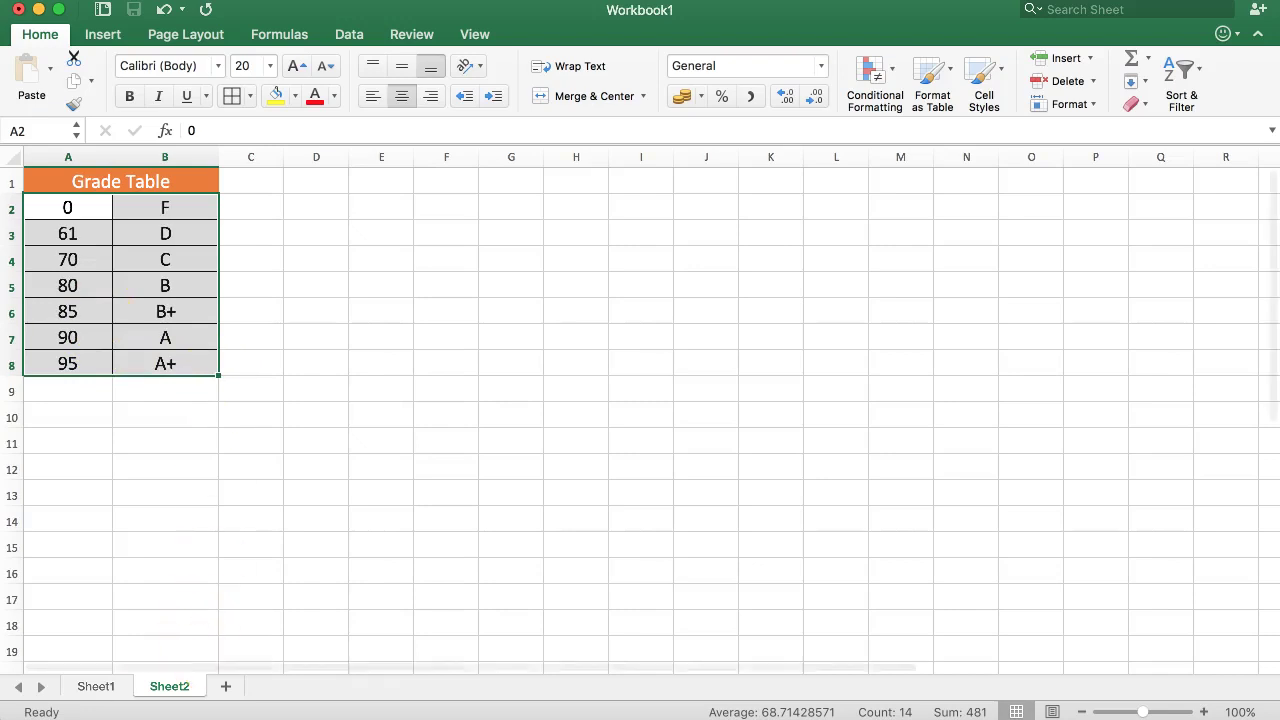
Enter =VLOOKUP( in John's Grade cell C8 on Sheet1 and open the Formula Builder
{"action": "left_click", "coordinate": [98, 688]}
{"action": "left_click", "coordinate": [262, 304]}
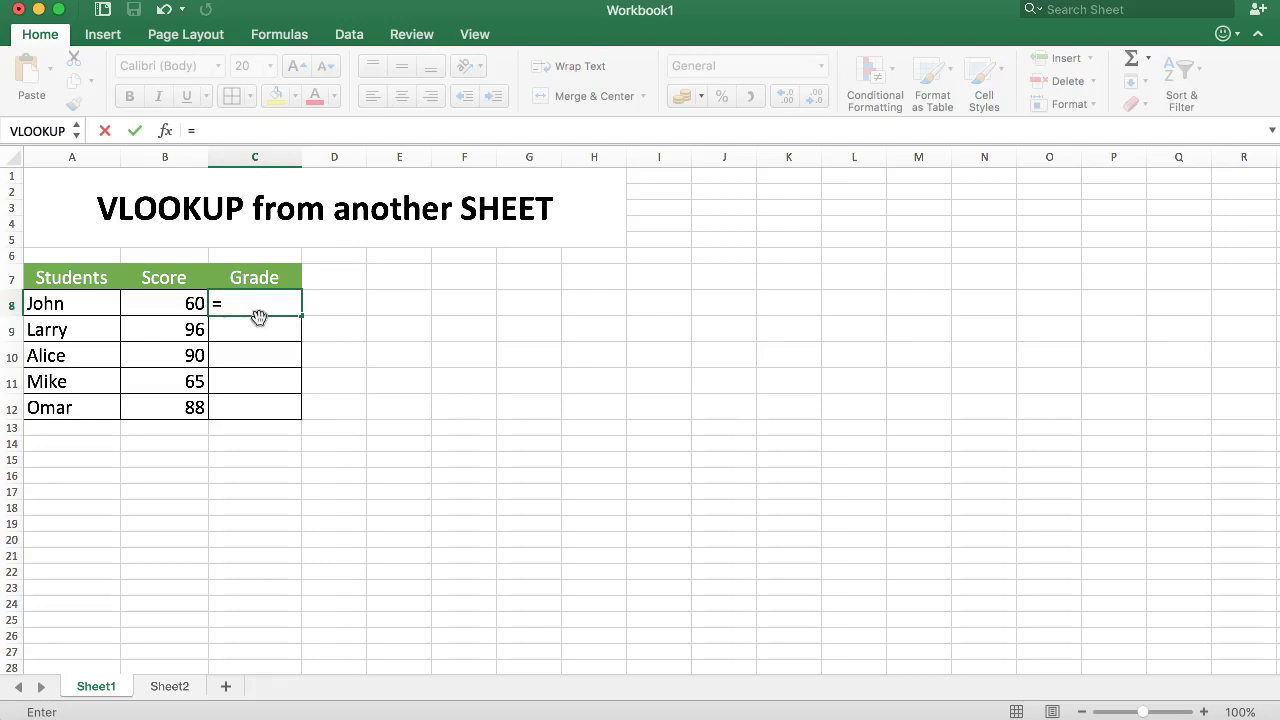
{"action": "type", "text": "VL"}
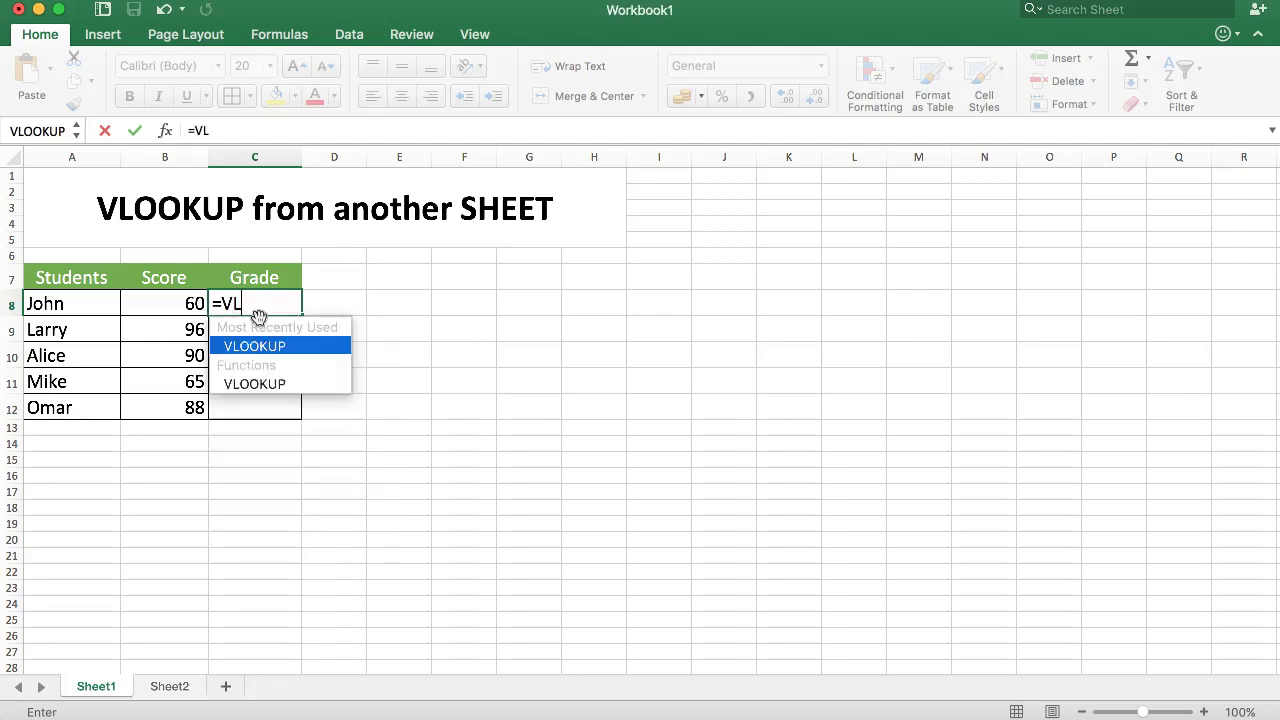
{"action": "type", "text": "OOKUP("}
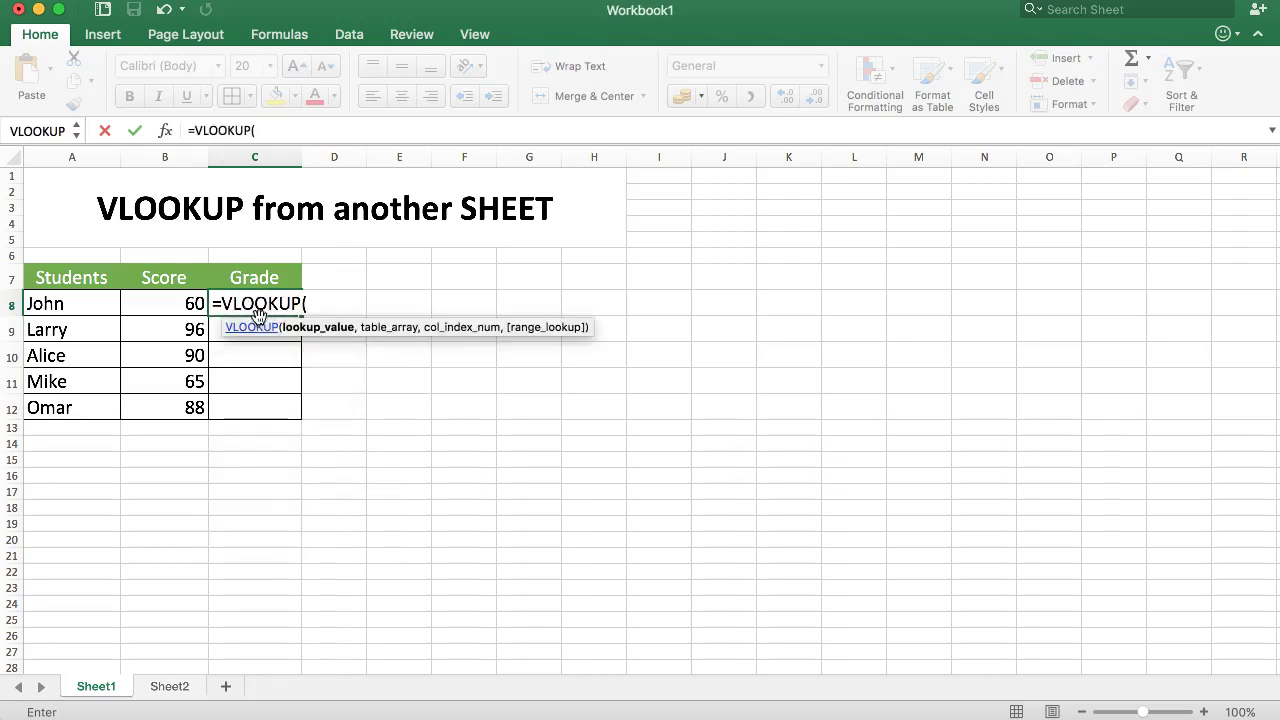
{"action": "left_click", "coordinate": [165, 130]}
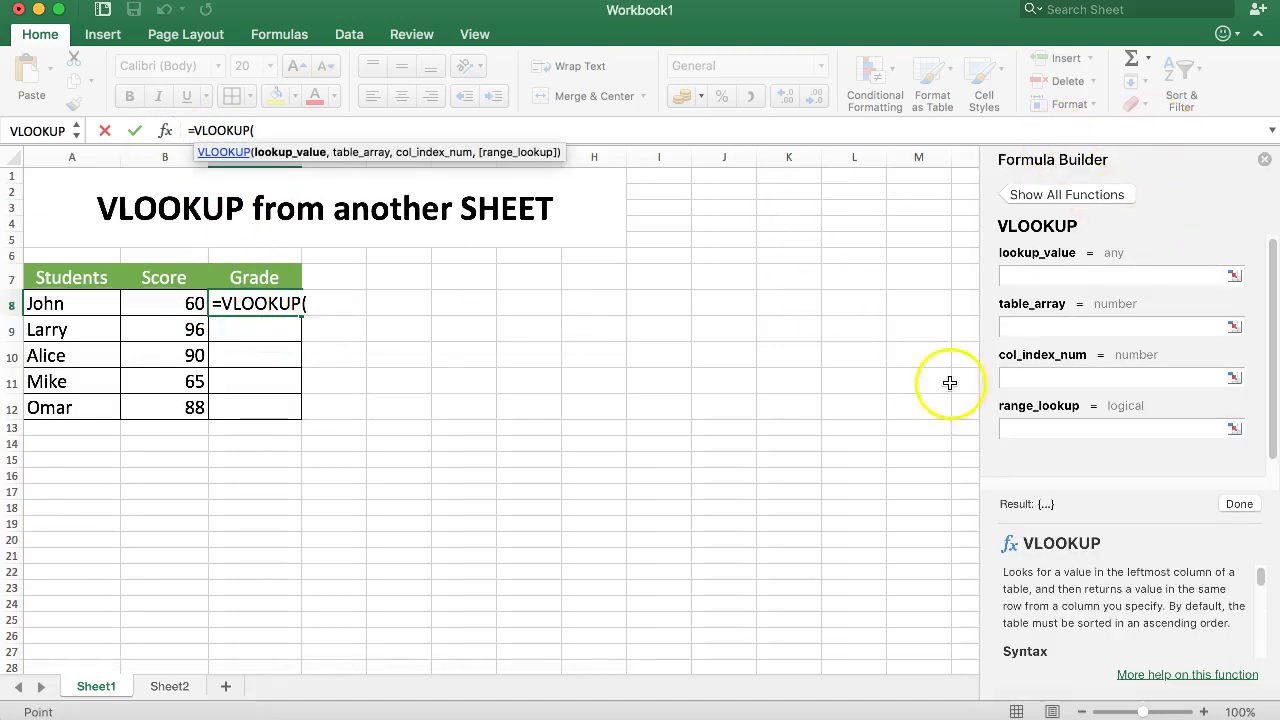
Fill the lookup_value argument with John's score cell B8
{"action": "left_click", "coordinate": [1045, 275]}
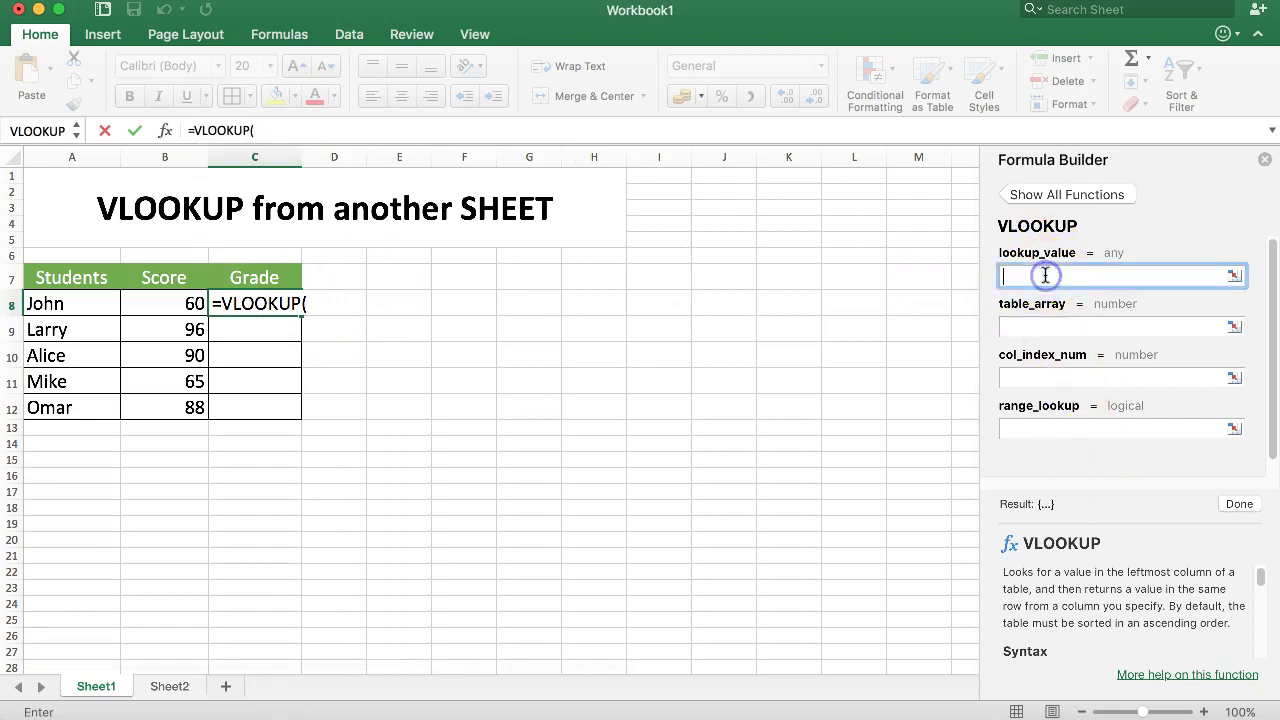
{"action": "left_click", "coordinate": [1045, 200]}
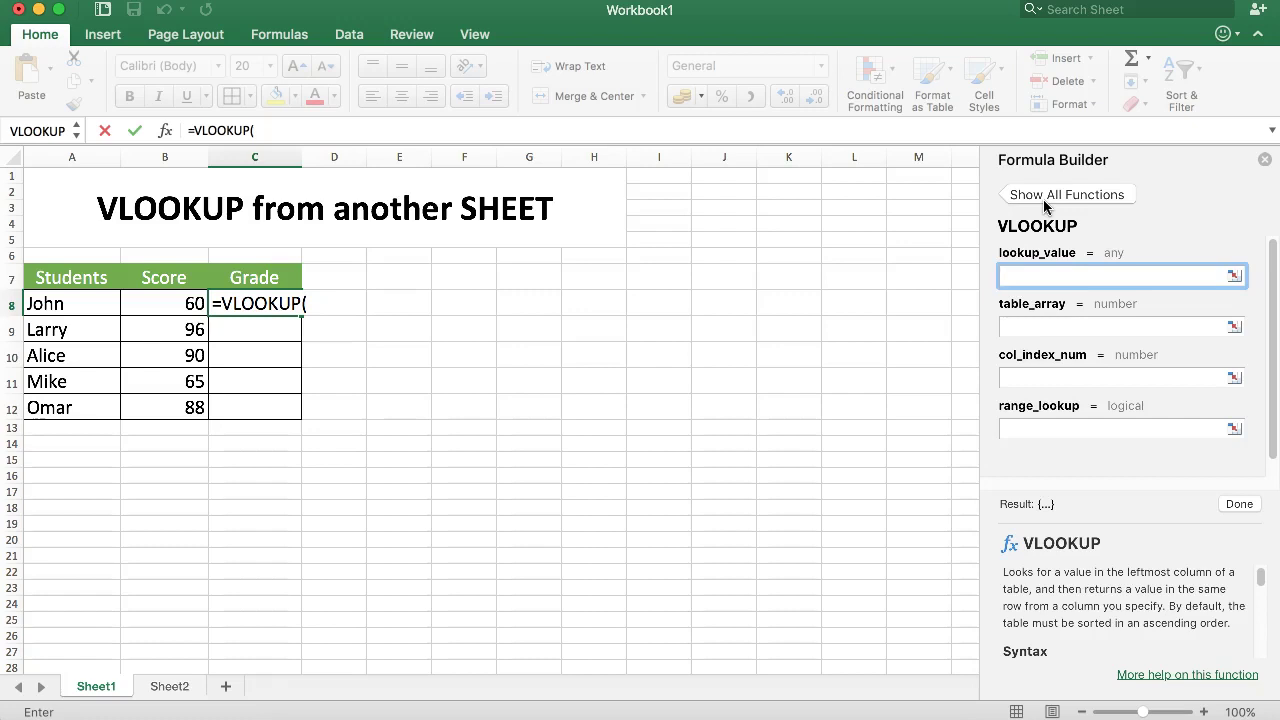
{"action": "left_click", "coordinate": [177, 306]}
{"action": "left_click", "coordinate": [162, 304]}
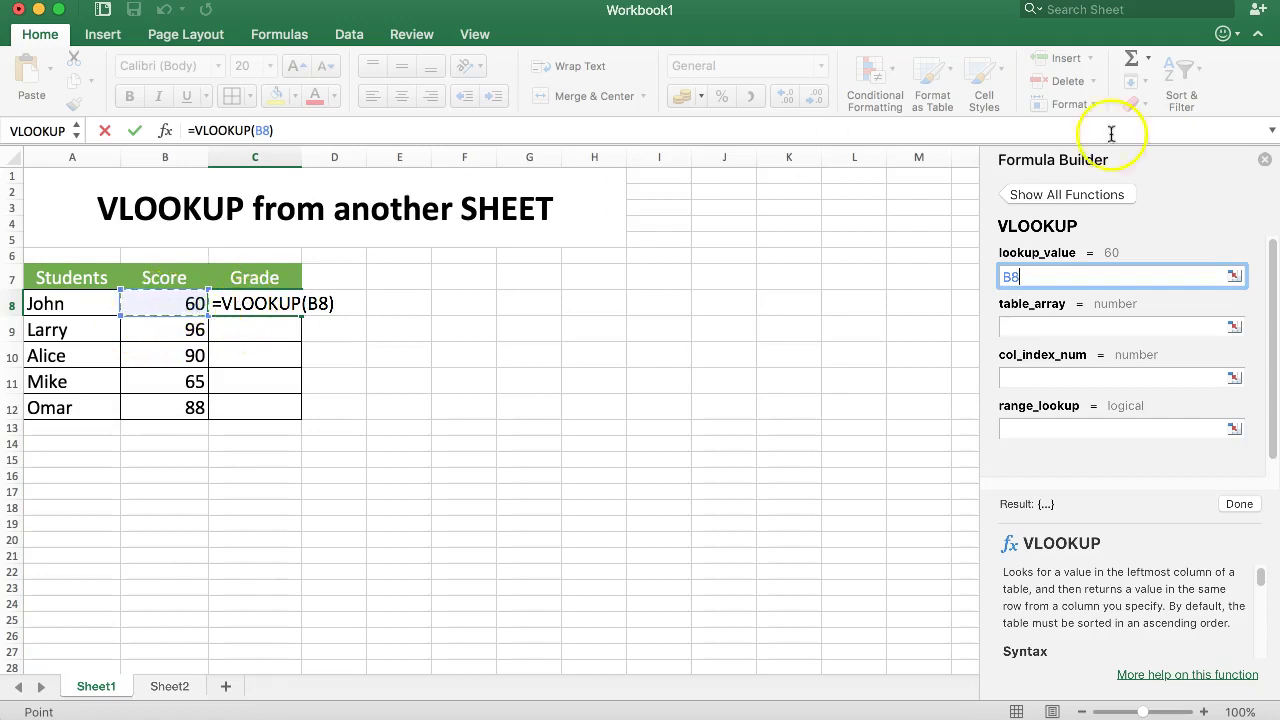
{"action": "left_click", "coordinate": [1052, 327]}
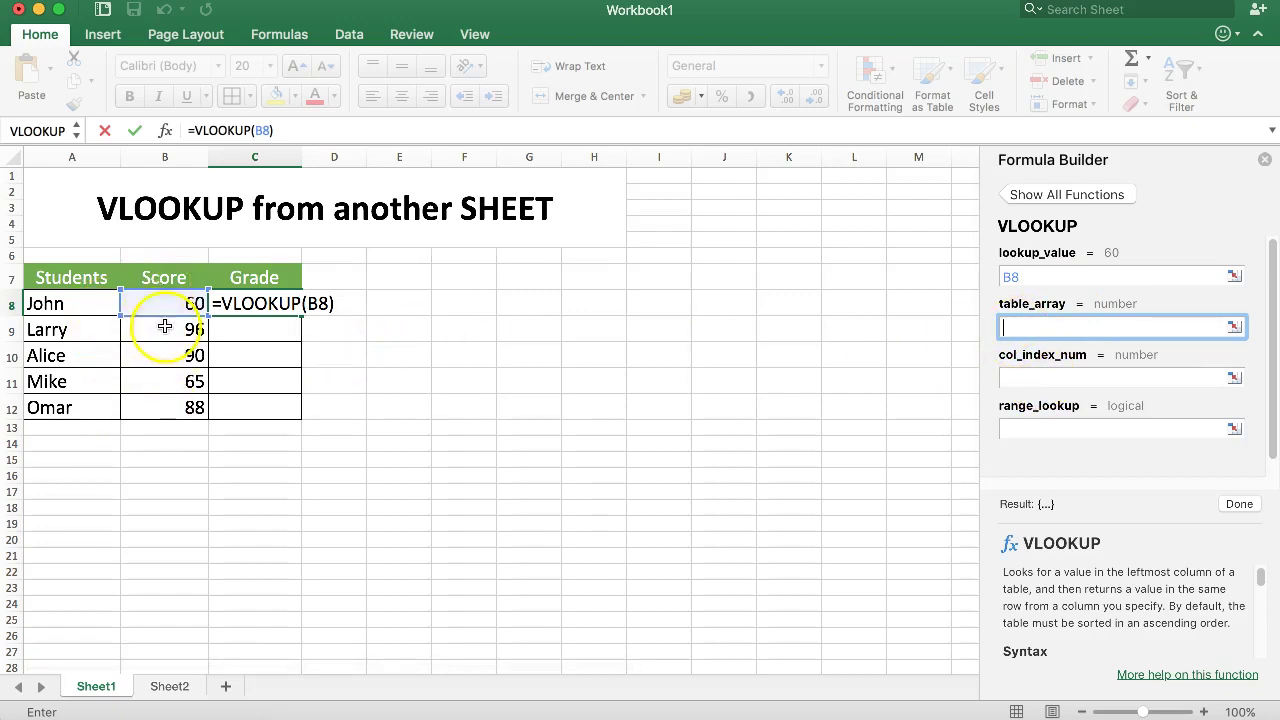
Fill the table_array argument with Sheet2's grade table range A2:B8
{"action": "left_click", "coordinate": [169, 688]}
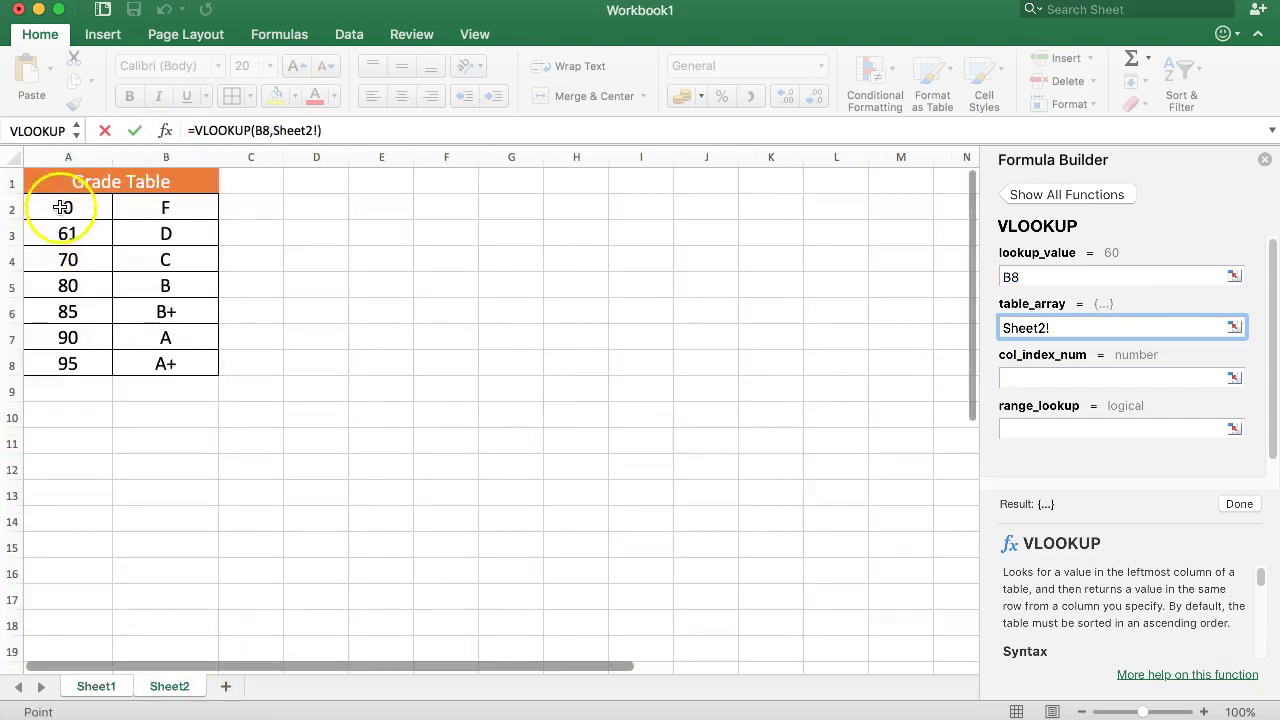
{"action": "left_click_drag", "start_coordinate": [62, 207], "coordinate": [146, 366]}
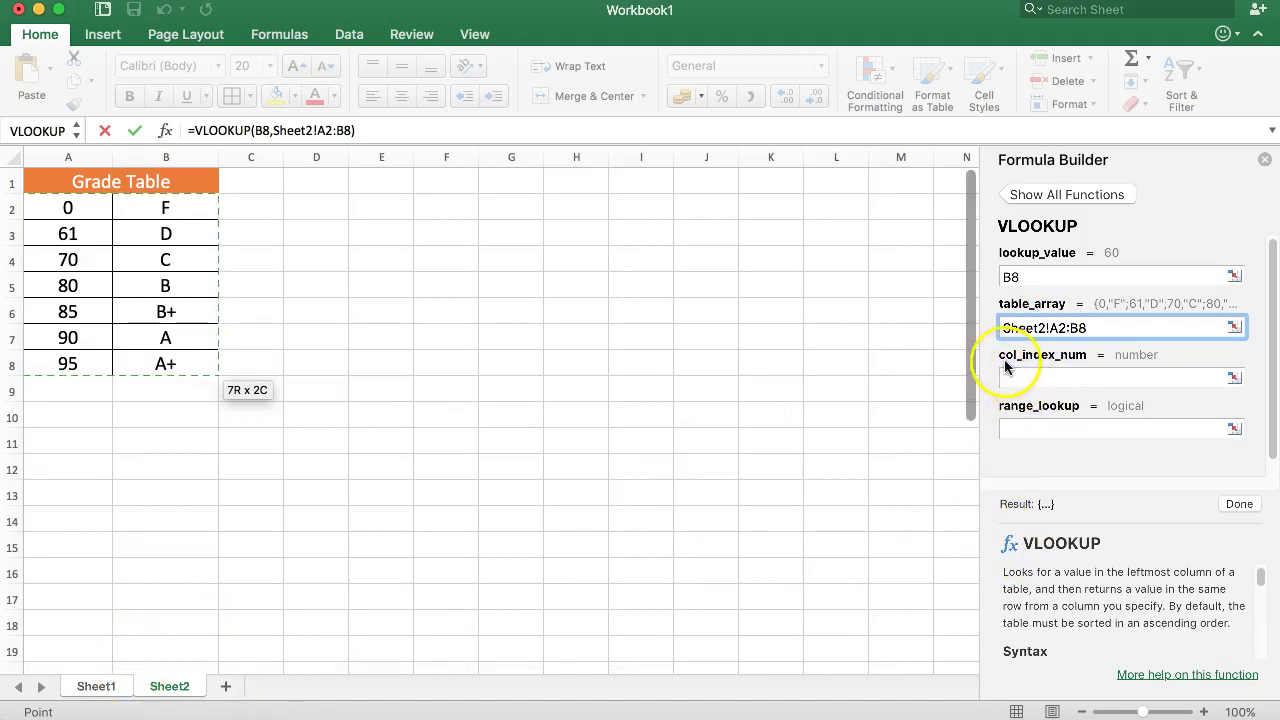
{"action": "mouse_move", "coordinate": [1008, 363]}
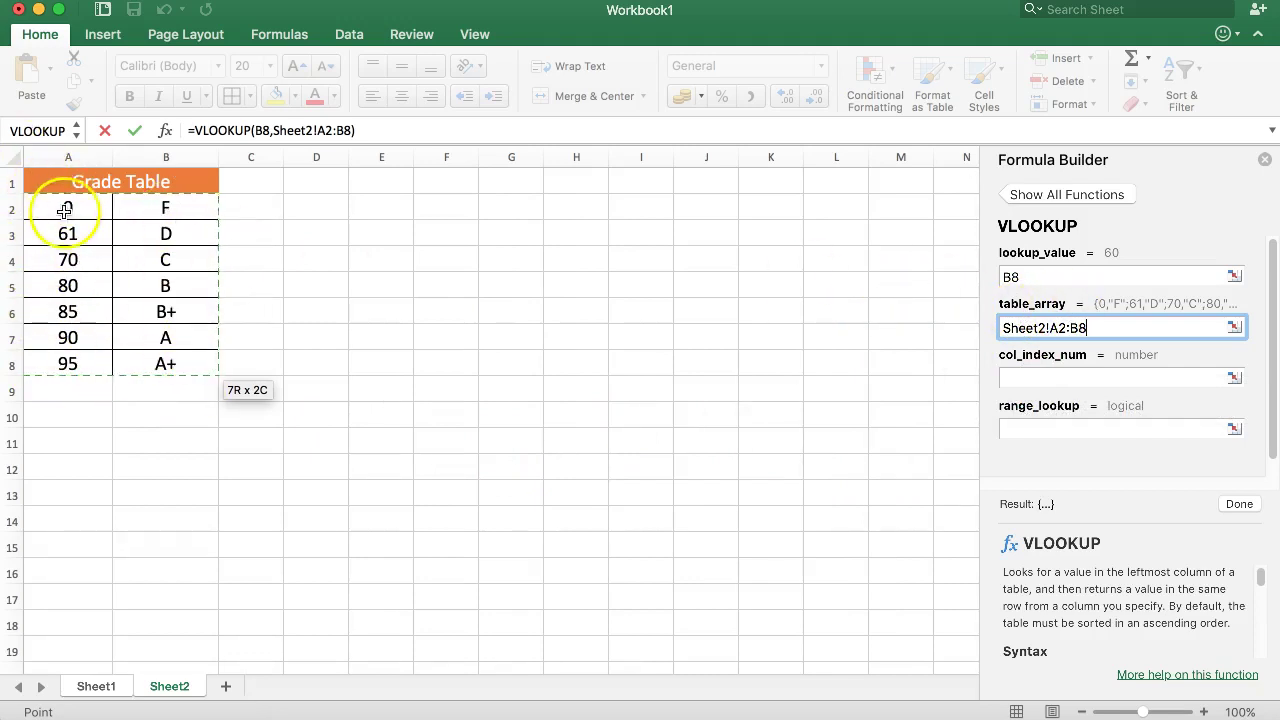
{"action": "left_click_drag", "start_coordinate": [67, 204], "coordinate": [67, 205]}
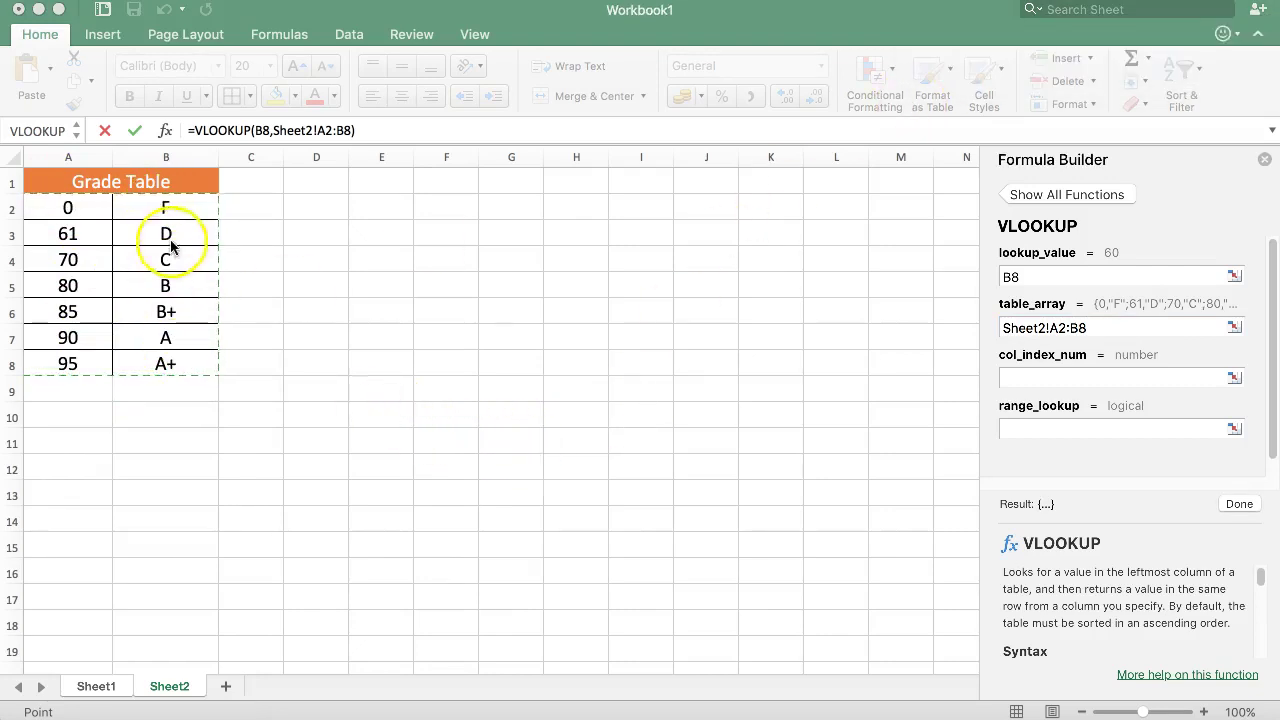
Enter 2 as col_index_num and 1 as range_lookup, previewing result 'F'
{"action": "left_click", "coordinate": [1027, 375]}
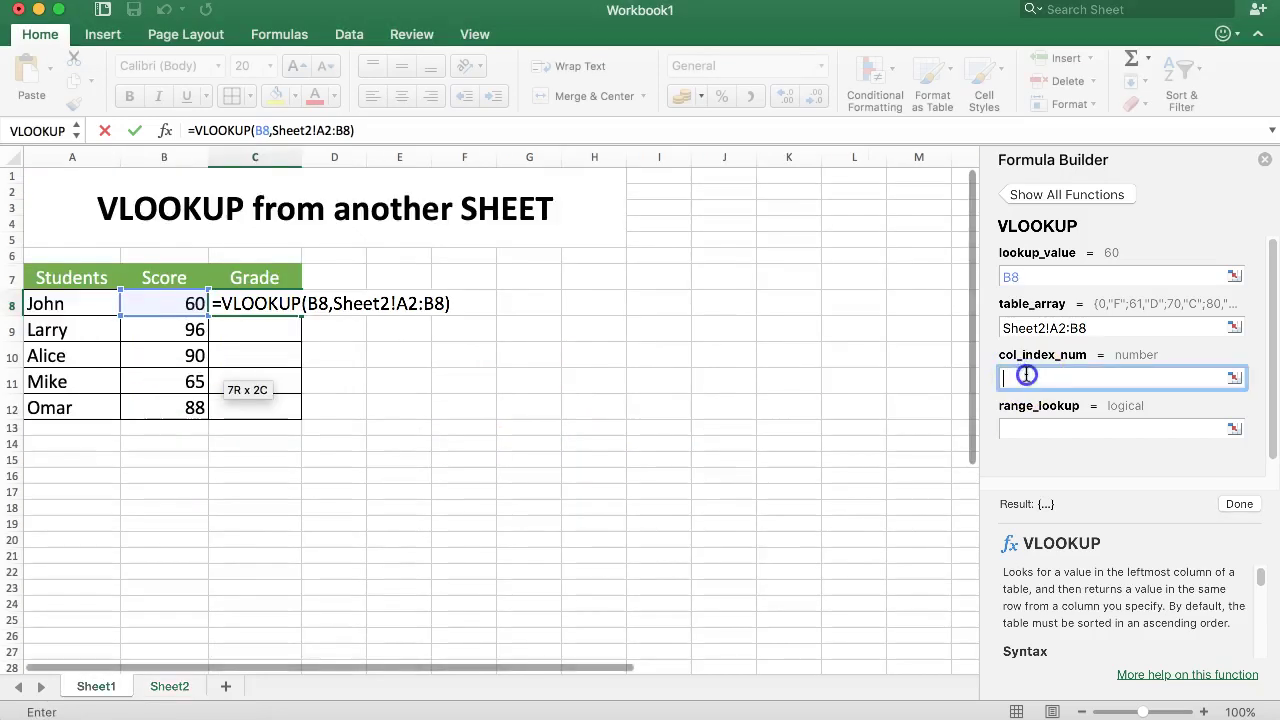
{"action": "type", "text": "2"}
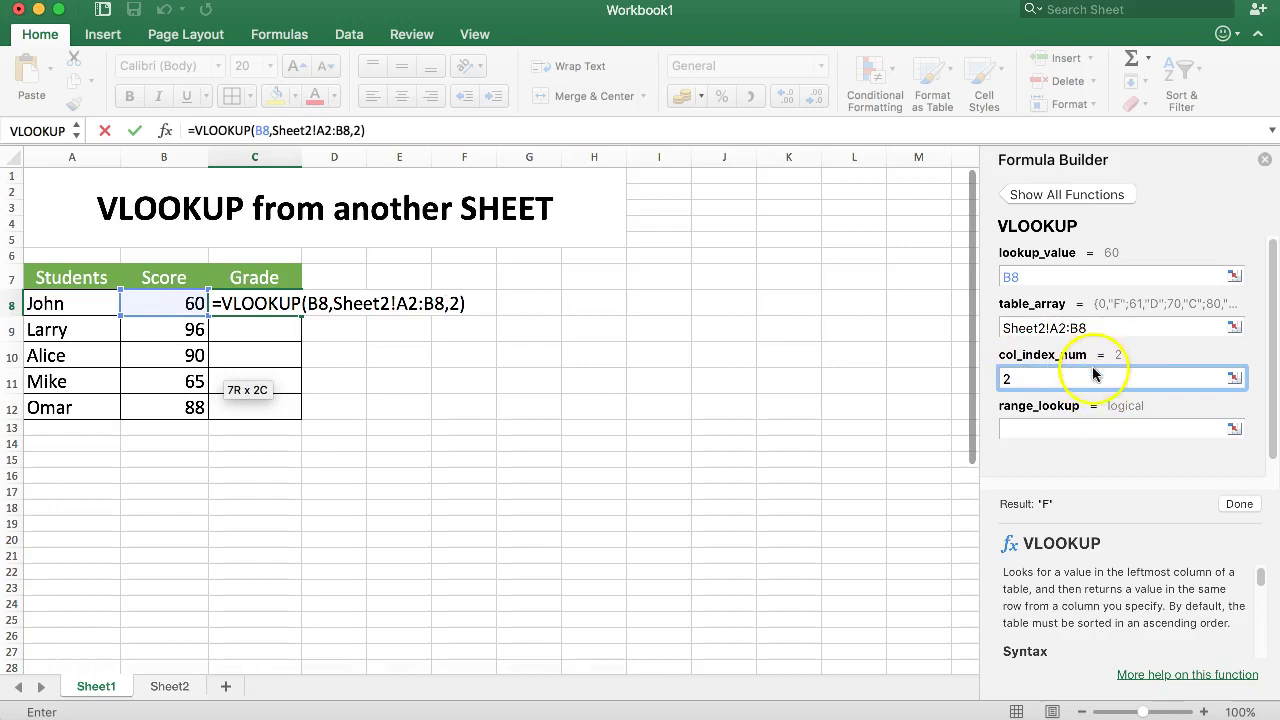
{"action": "left_click", "coordinate": [1035, 427]}
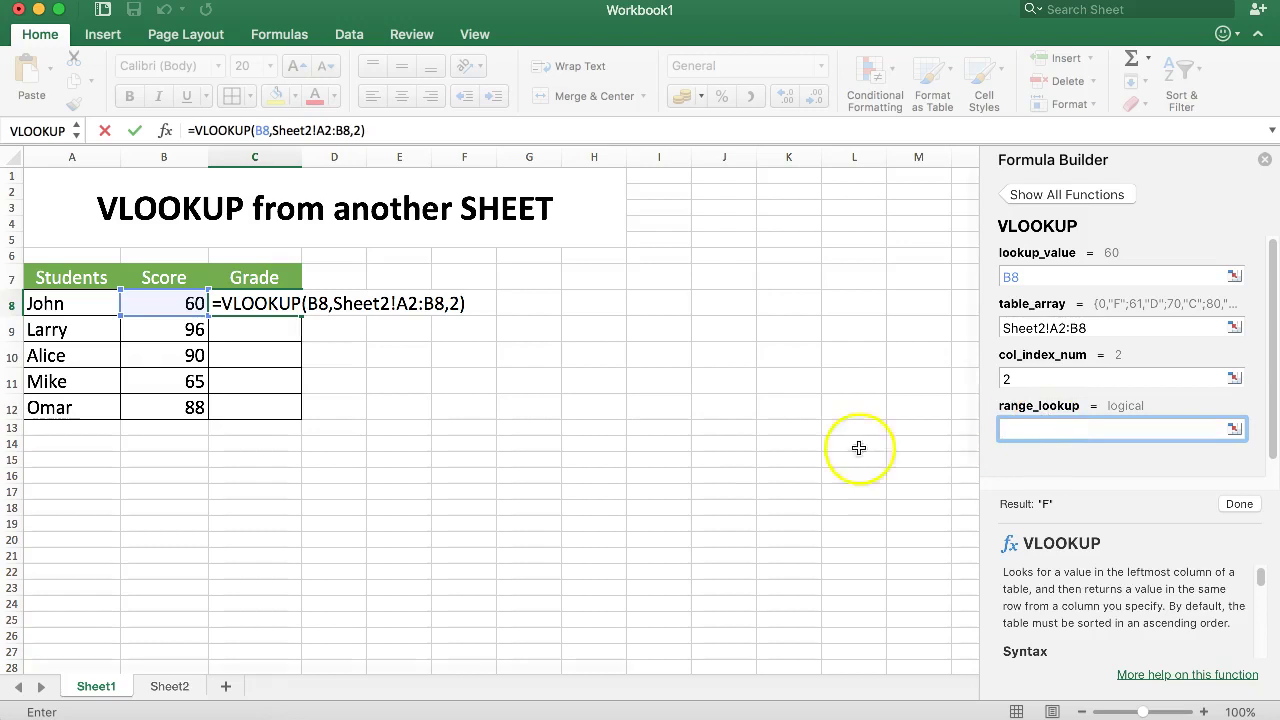
{"action": "left_click", "coordinate": [237, 441]}
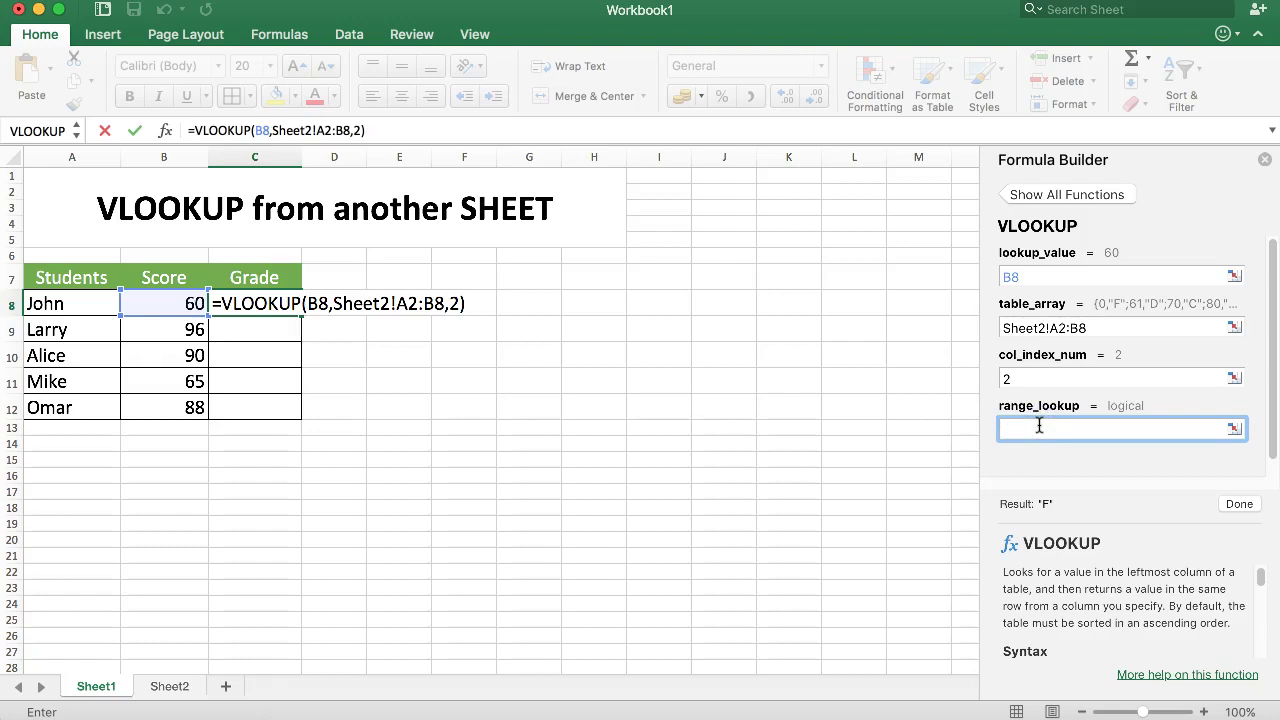
{"action": "type", "text": "1"}
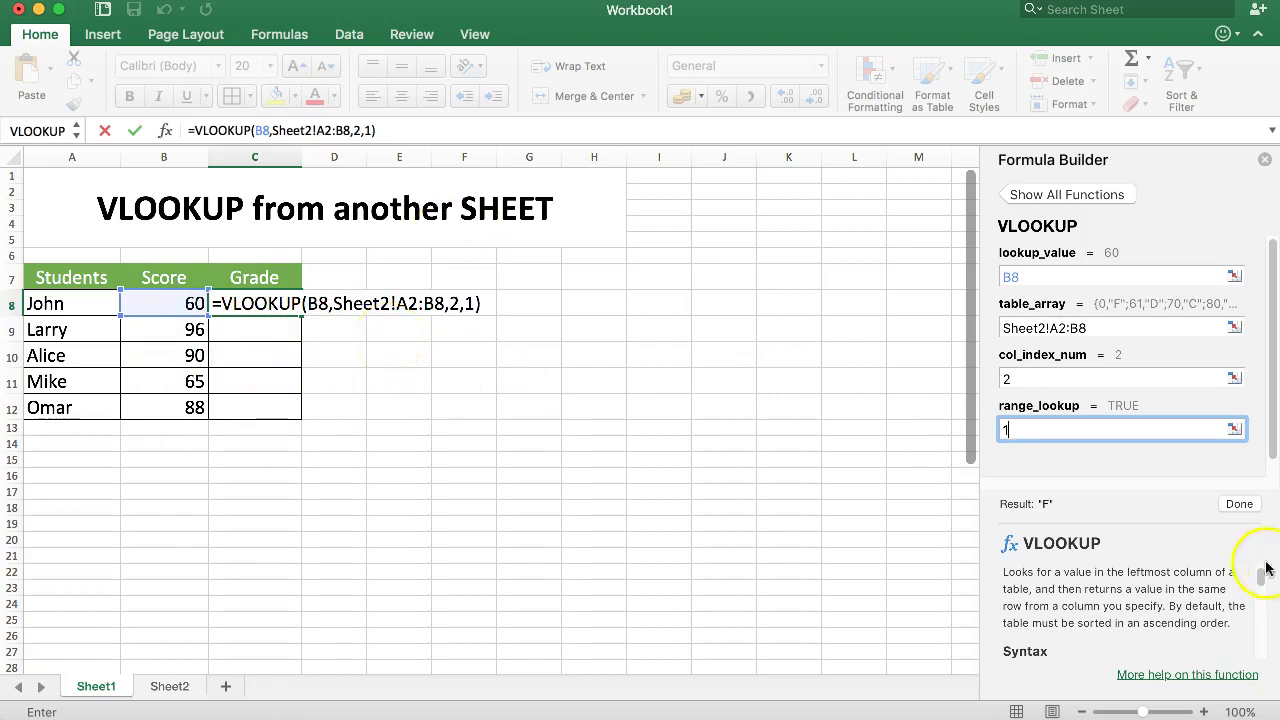
Commit the VLOOKUP in C8 and fill it down to C12, giving F, A+, A, #N/A, B+
{"action": "left_click", "coordinate": [1239, 505]}
{"action": "left_click", "coordinate": [1266, 163]}
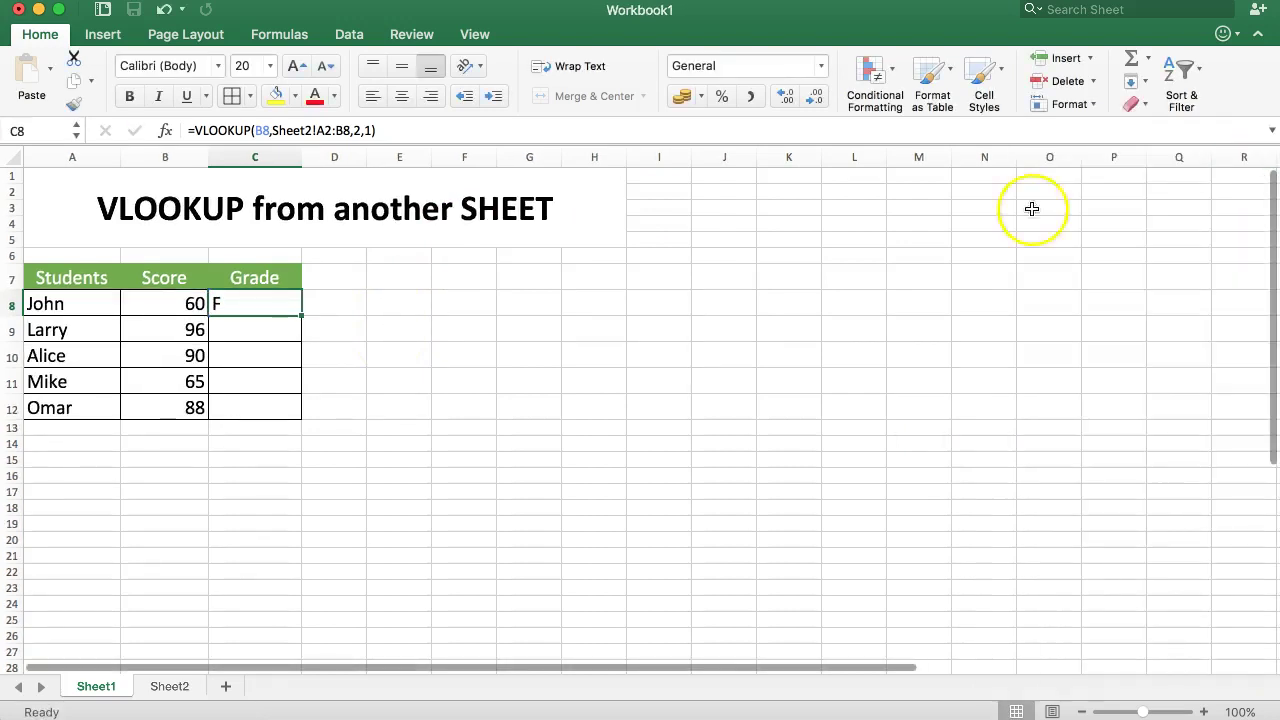
{"action": "left_click_drag", "start_coordinate": [254, 294], "coordinate": [260, 401]}
{"action": "left_click", "coordinate": [244, 306]}
{"action": "left_click_drag", "start_coordinate": [301, 315], "coordinate": [287, 412]}
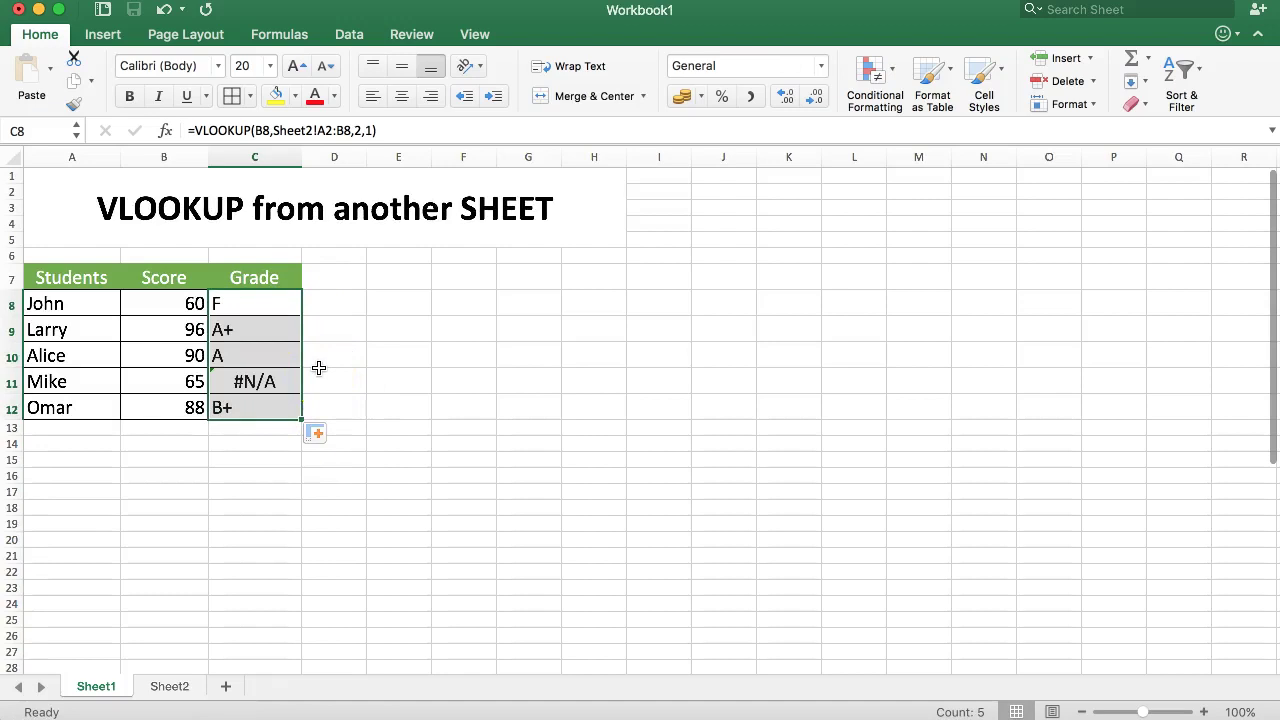
Inspect the copied VLOOKUP formulas in C8 through C12 to compare their table ranges
{"action": "left_click", "coordinate": [258, 304]}
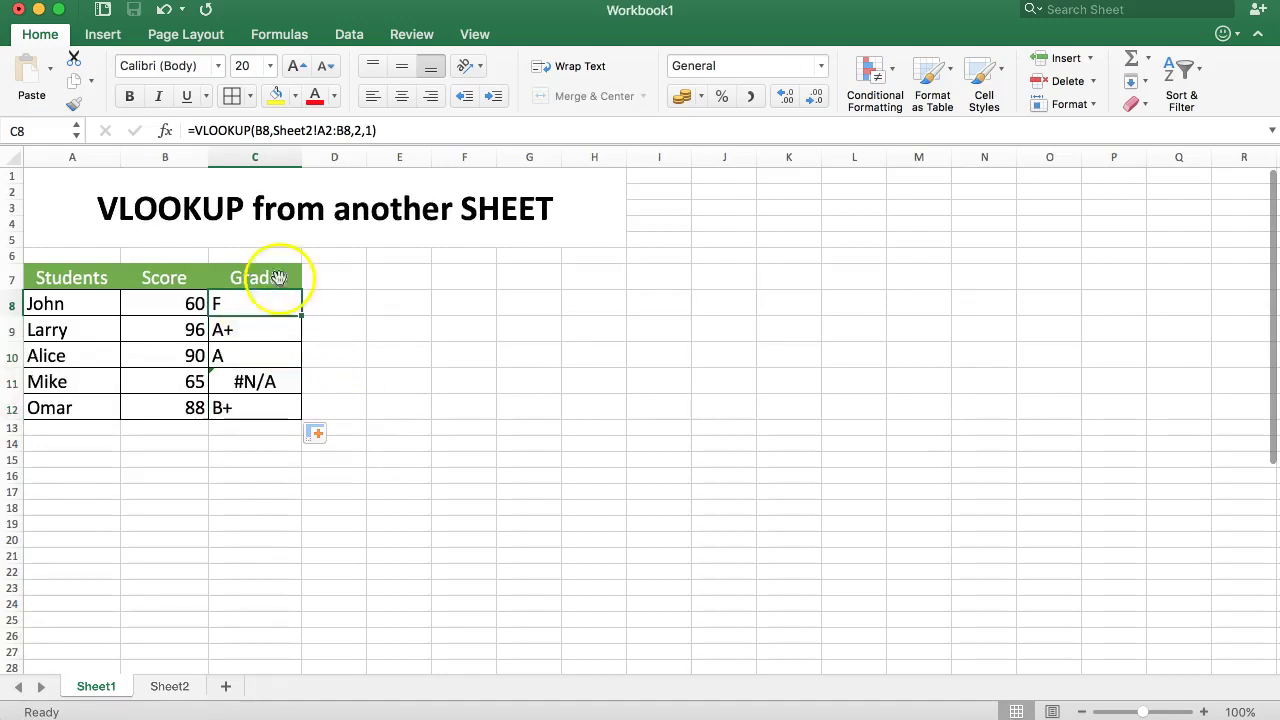
{"action": "left_click", "coordinate": [323, 131]}
{"action": "left_click_drag", "start_coordinate": [355, 131], "coordinate": [350, 131]}
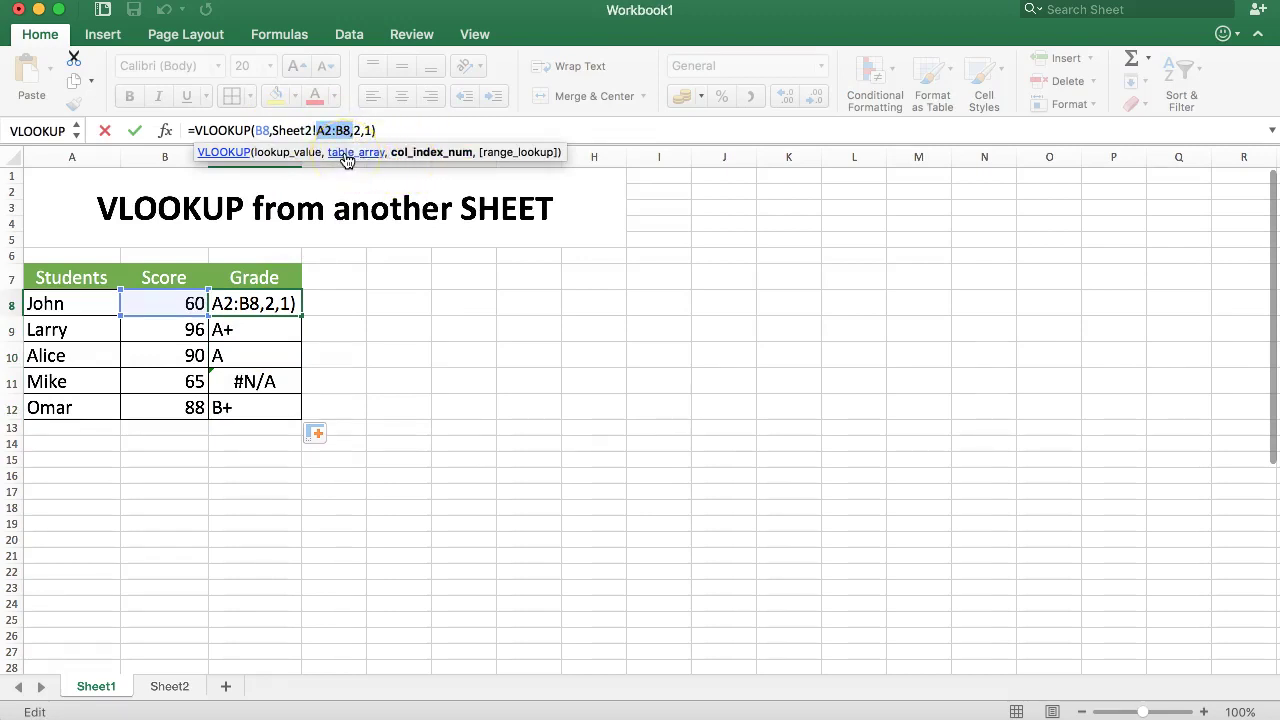
{"action": "key", "text": "Escape"}
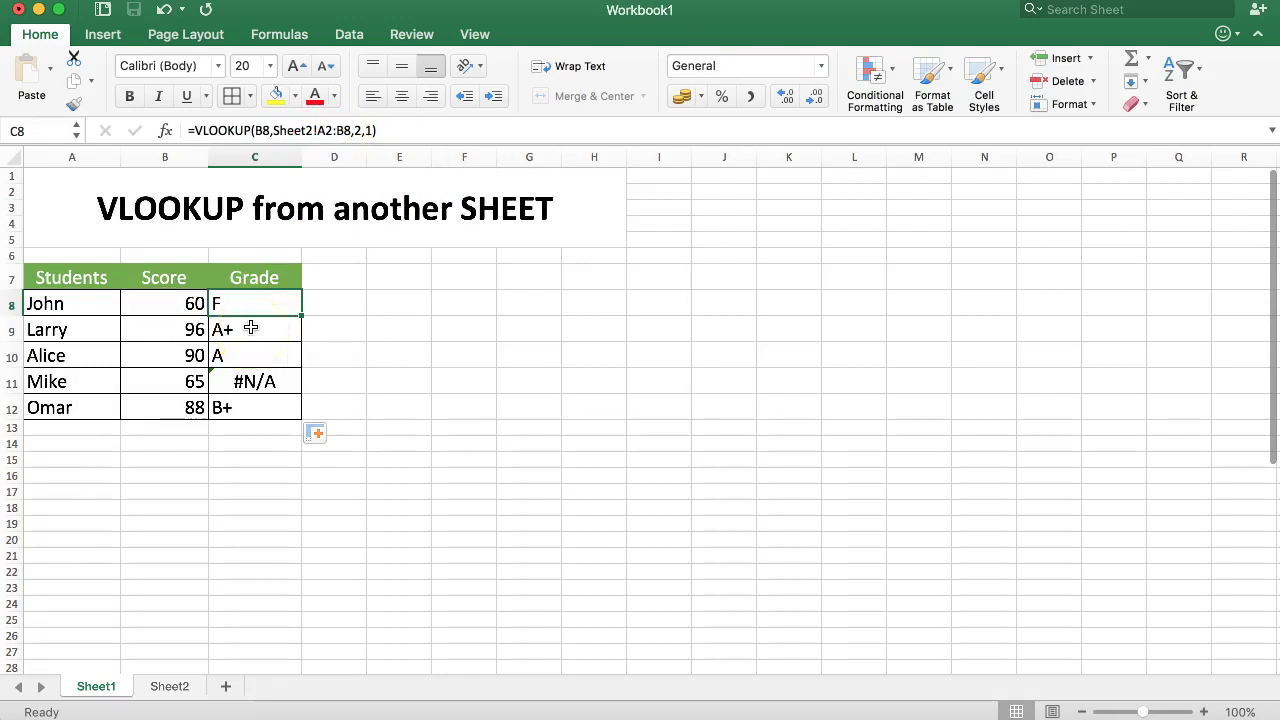
{"action": "left_click", "coordinate": [249, 328]}
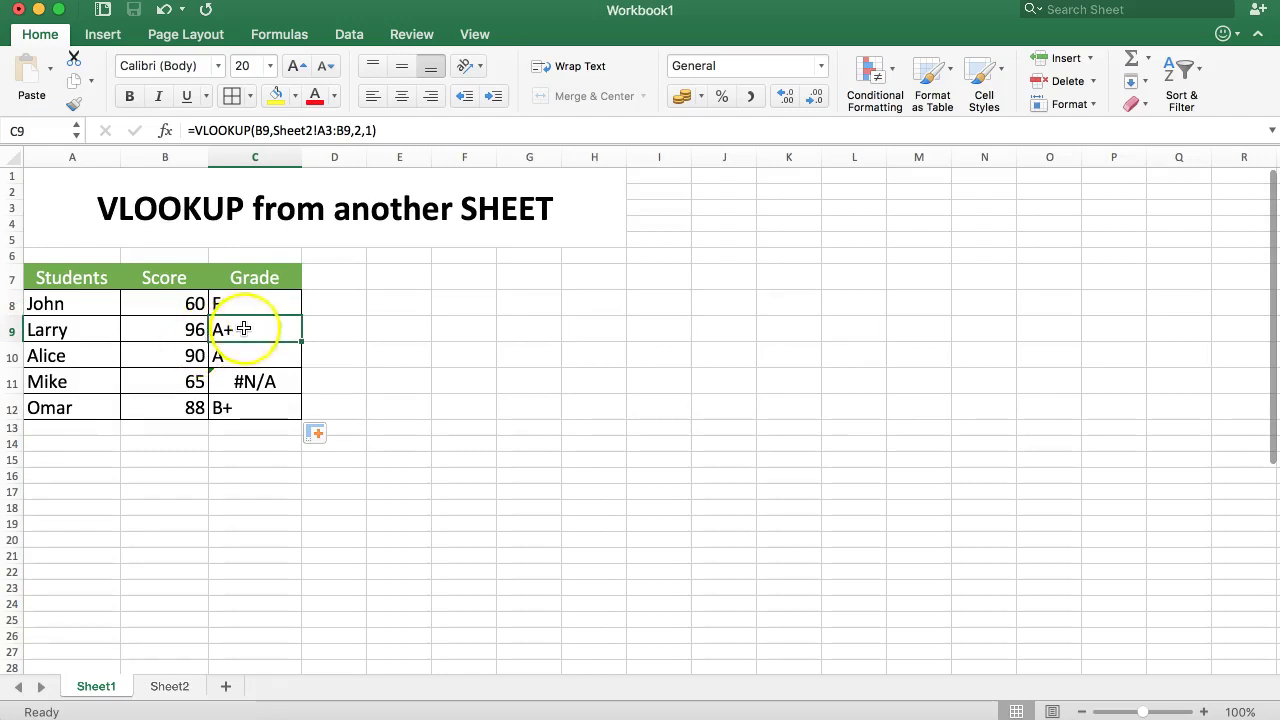
{"action": "left_click", "coordinate": [242, 407]}
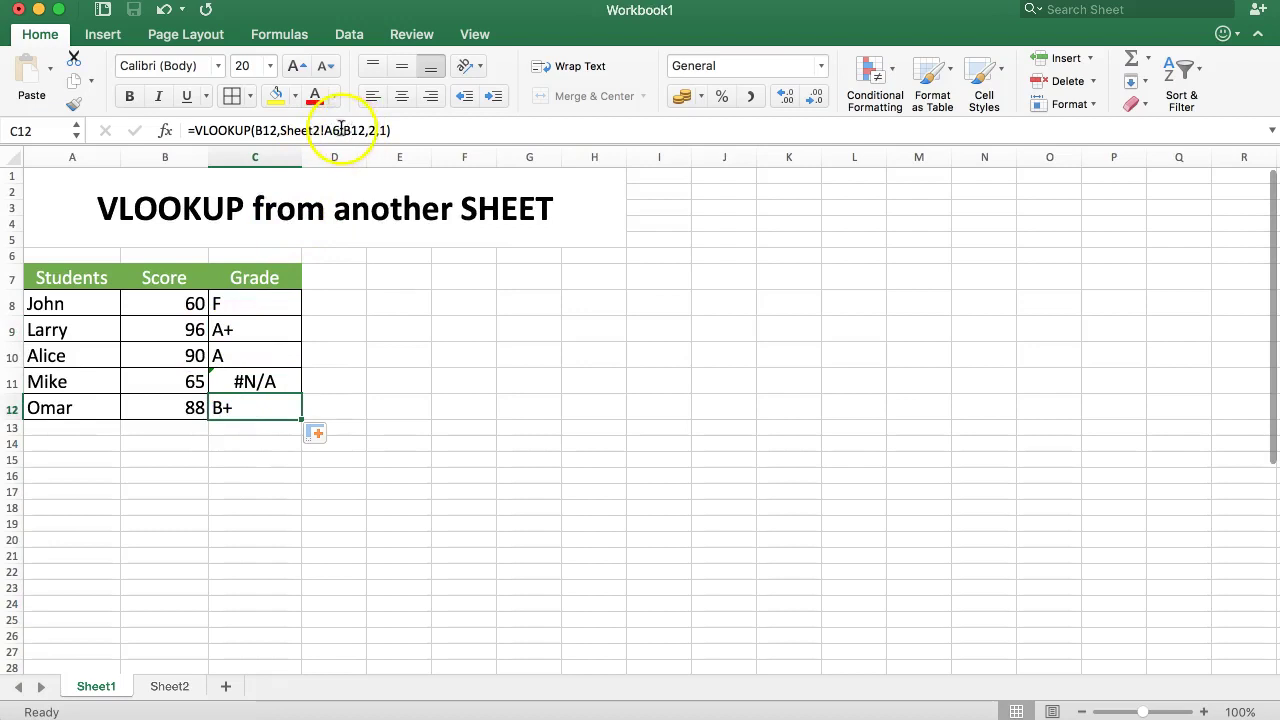
{"action": "left_click", "coordinate": [272, 381]}
{"action": "left_click", "coordinate": [275, 355]}
{"action": "left_click", "coordinate": [277, 335]}
{"action": "left_click", "coordinate": [272, 305]}
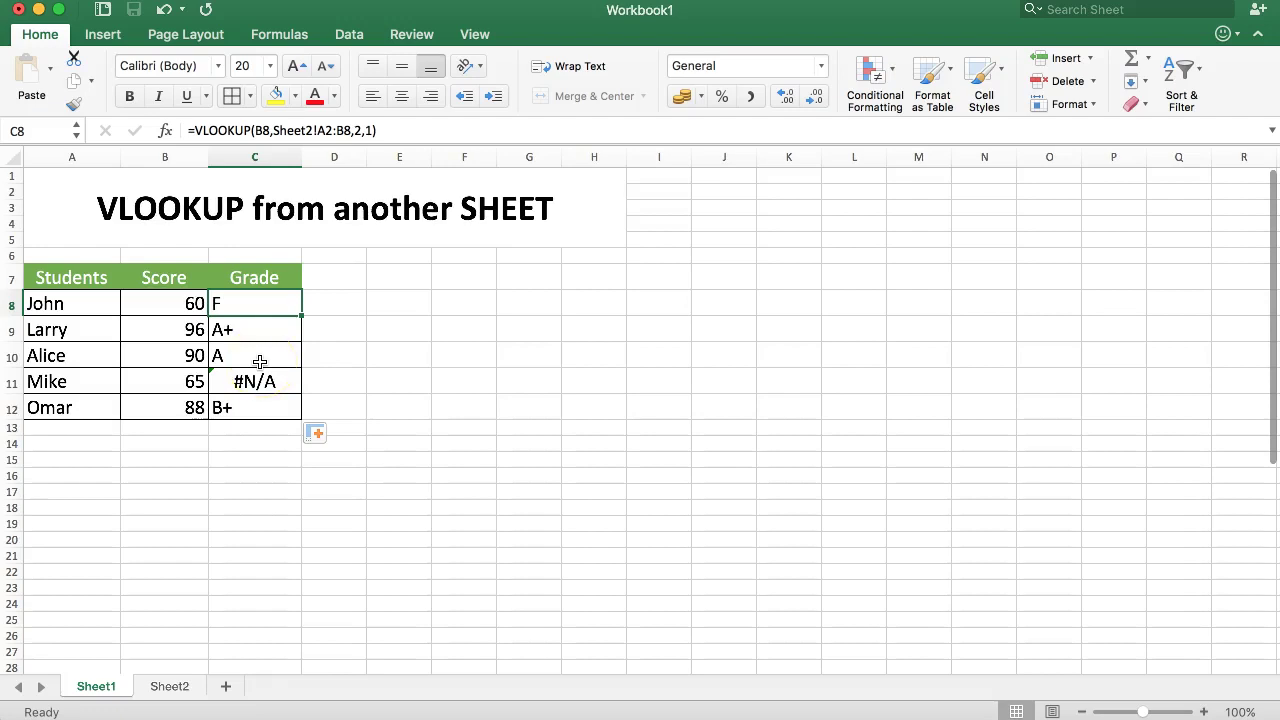
Lock C8's table range as Sheet2!$A$2:$B$8 with F4 and commit the formula
{"action": "left_click", "coordinate": [320, 130]}
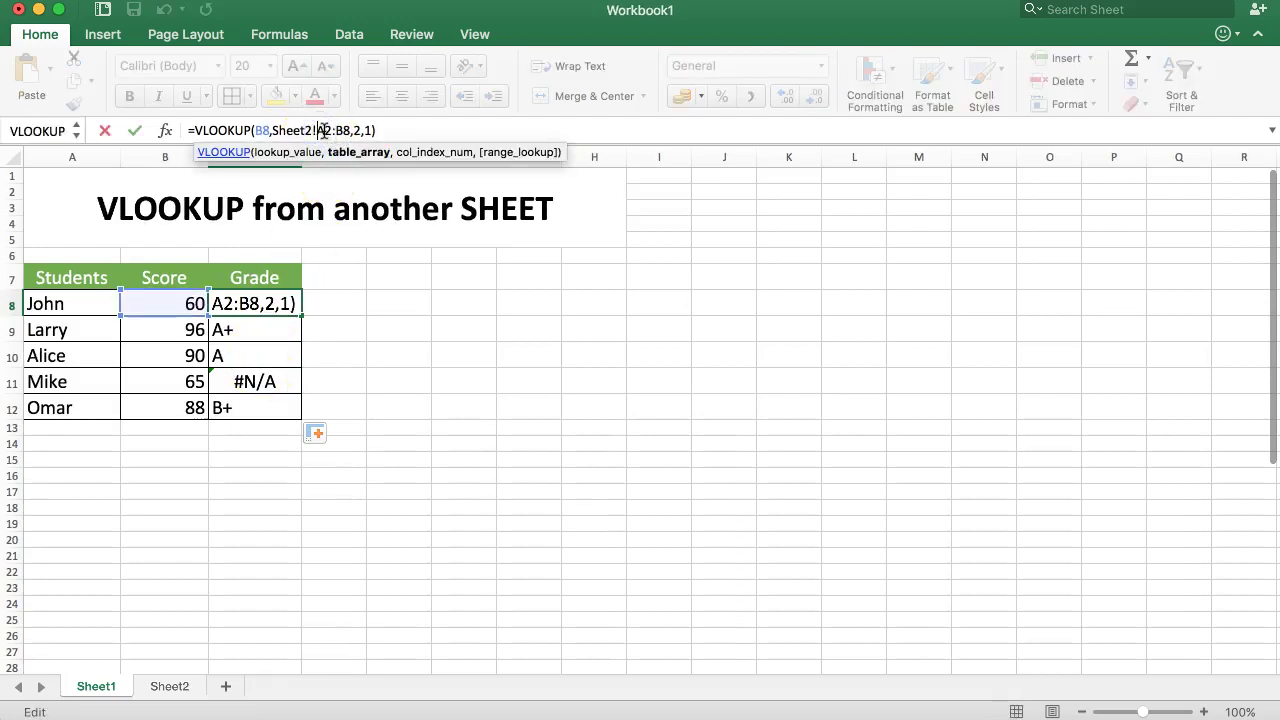
{"action": "key", "text": "F4"}
{"action": "left_click", "coordinate": [355, 130]}
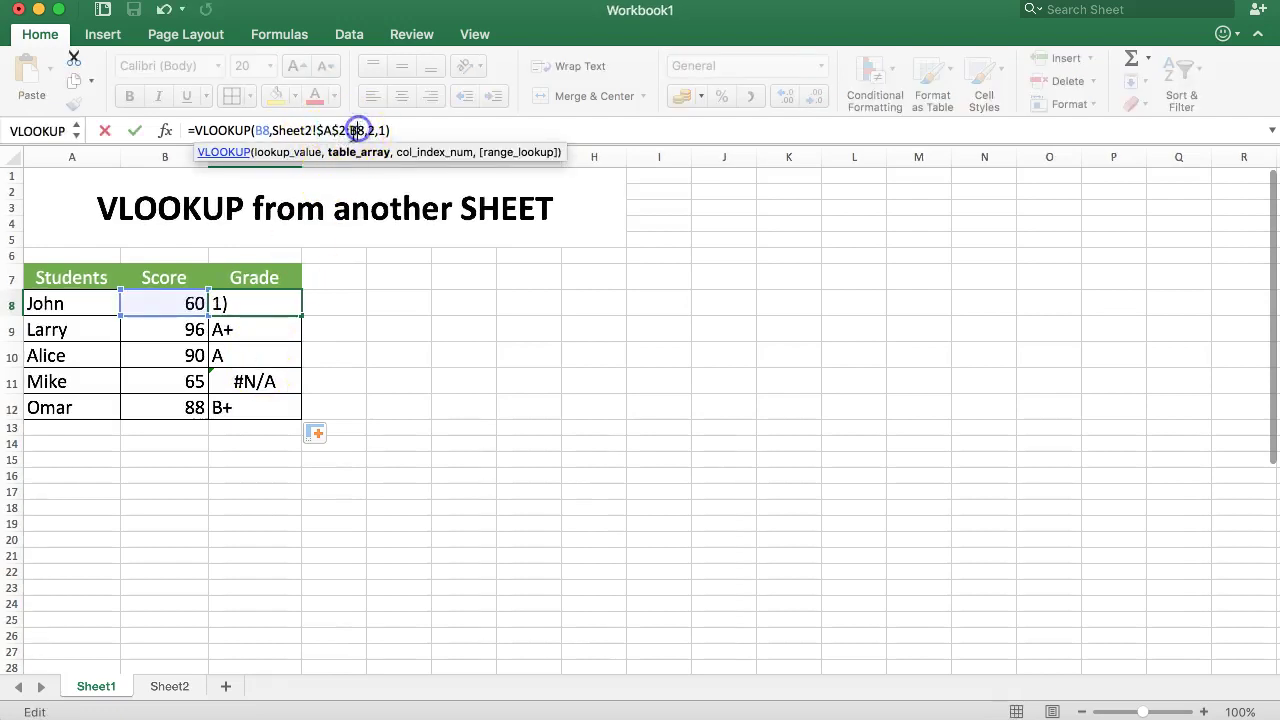
{"action": "key", "text": "F4"}
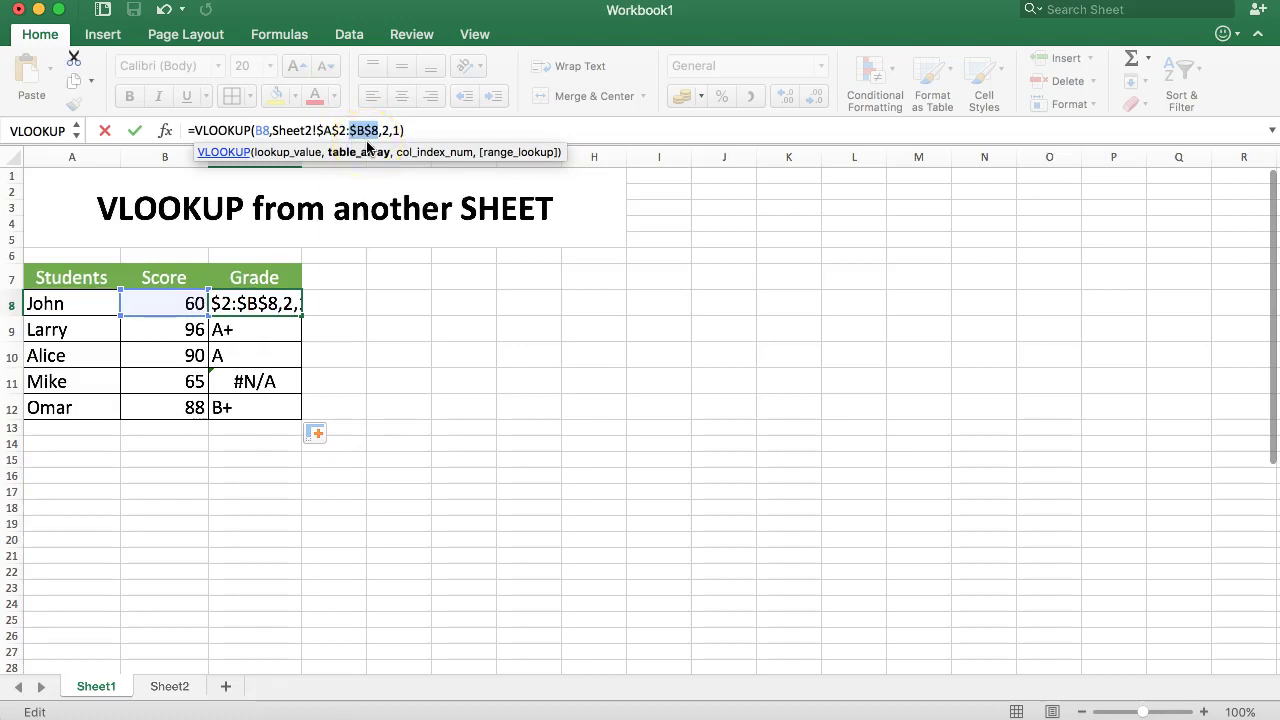
{"action": "key", "text": "Return"}
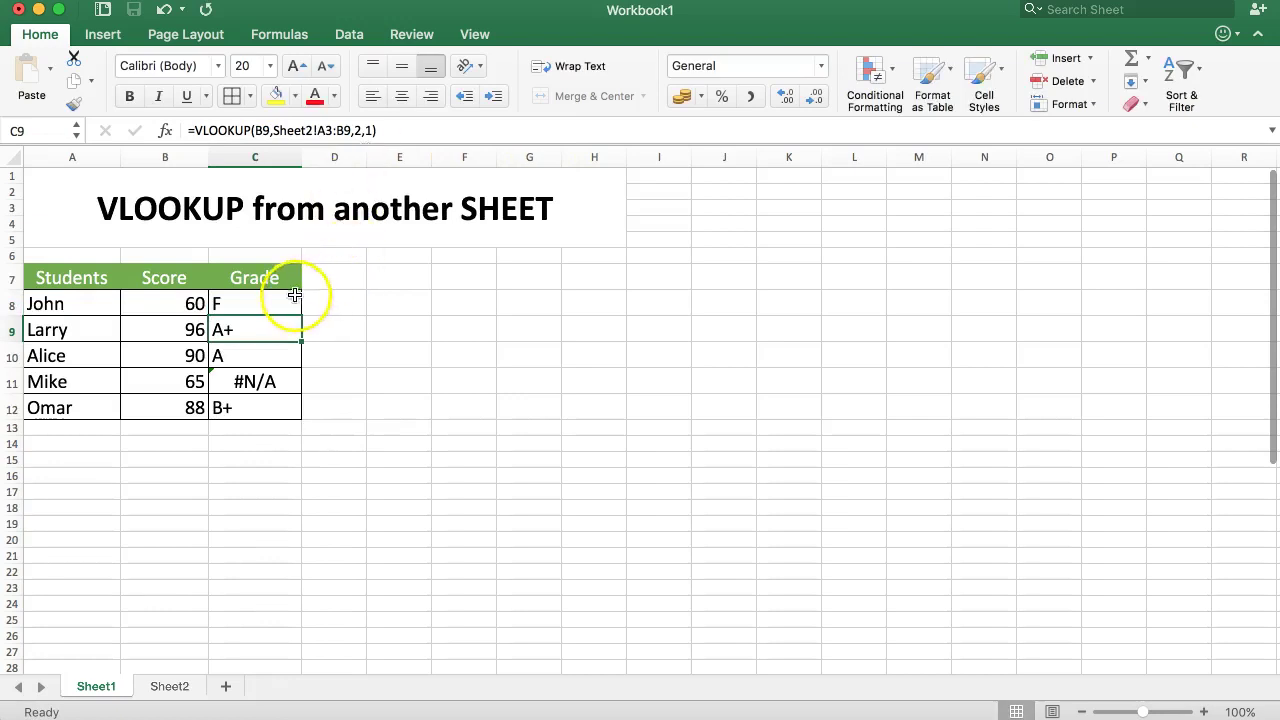
Refill C8:C12 with the absolute-range formula and check the Sheet2 grade table
{"action": "left_click", "coordinate": [268, 305]}
{"action": "left_click_drag", "start_coordinate": [302, 314], "coordinate": [286, 411]}
{"action": "left_click", "coordinate": [380, 400]}
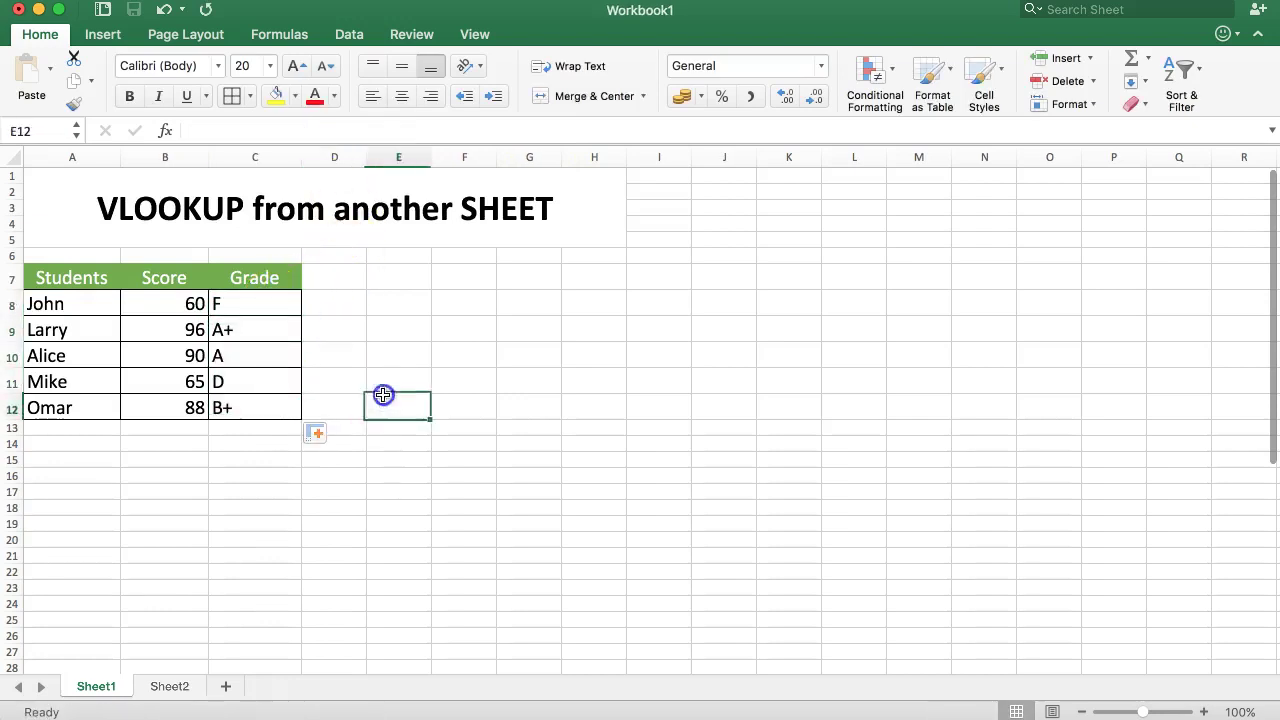
{"action": "left_click", "coordinate": [345, 446]}
{"action": "left_click", "coordinate": [337, 503]}
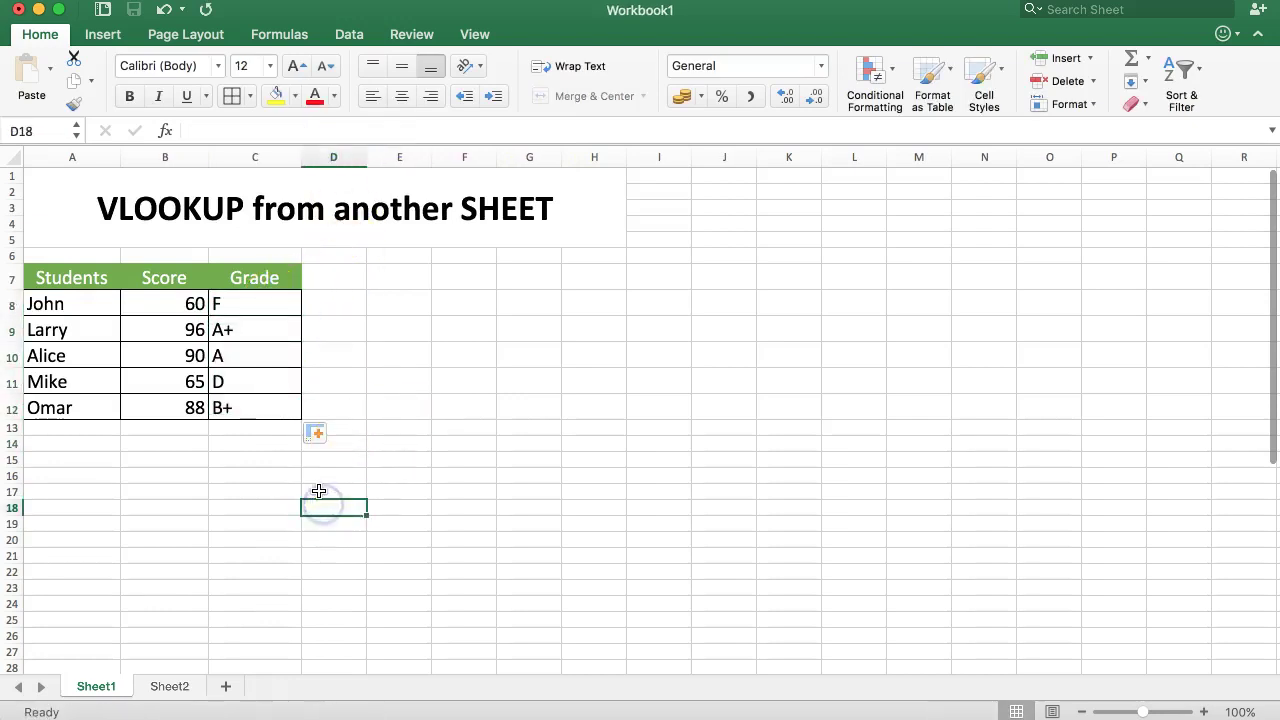
{"action": "left_click", "coordinate": [169, 686]}
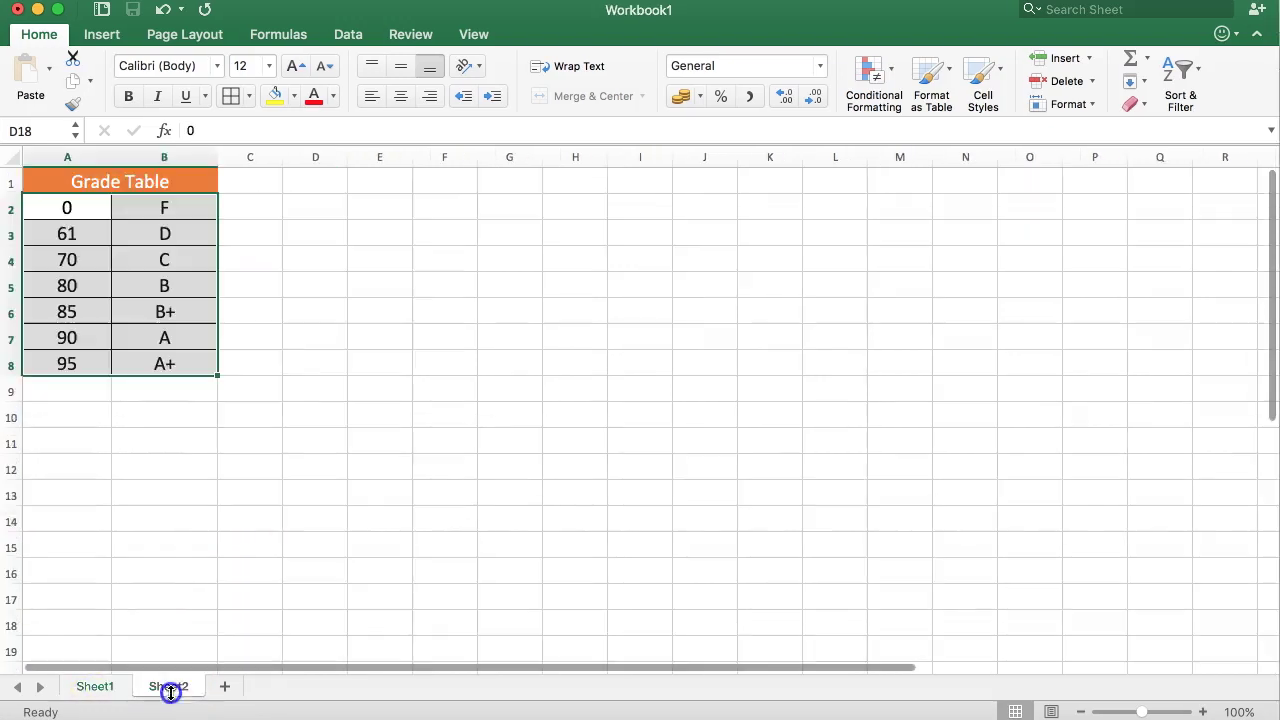
{"action": "left_click", "coordinate": [95, 686]}
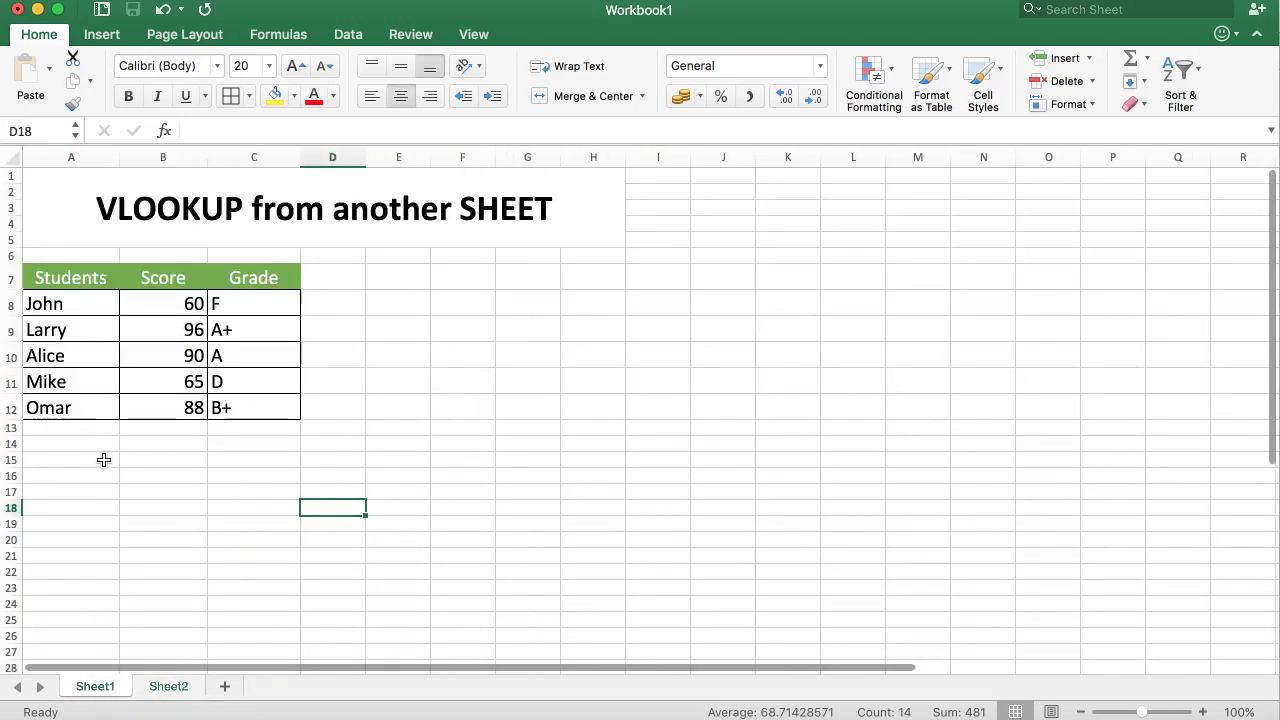
Change score B8 to 75 (after trying 61) and B12 to 1, giving grades C and F
{"action": "left_click", "coordinate": [188, 313]}
{"action": "type", "text": "61"}
{"action": "key", "text": "Return"}
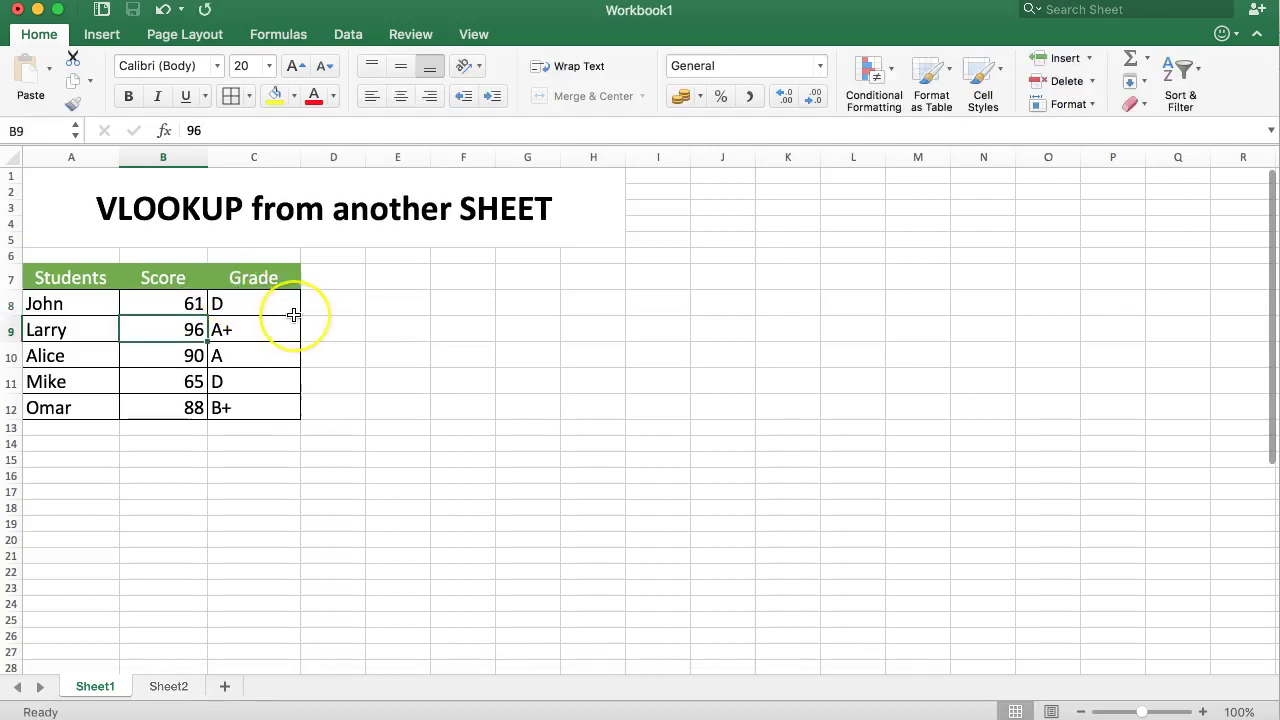
{"action": "key", "text": "Up"}
{"action": "type", "text": "75"}
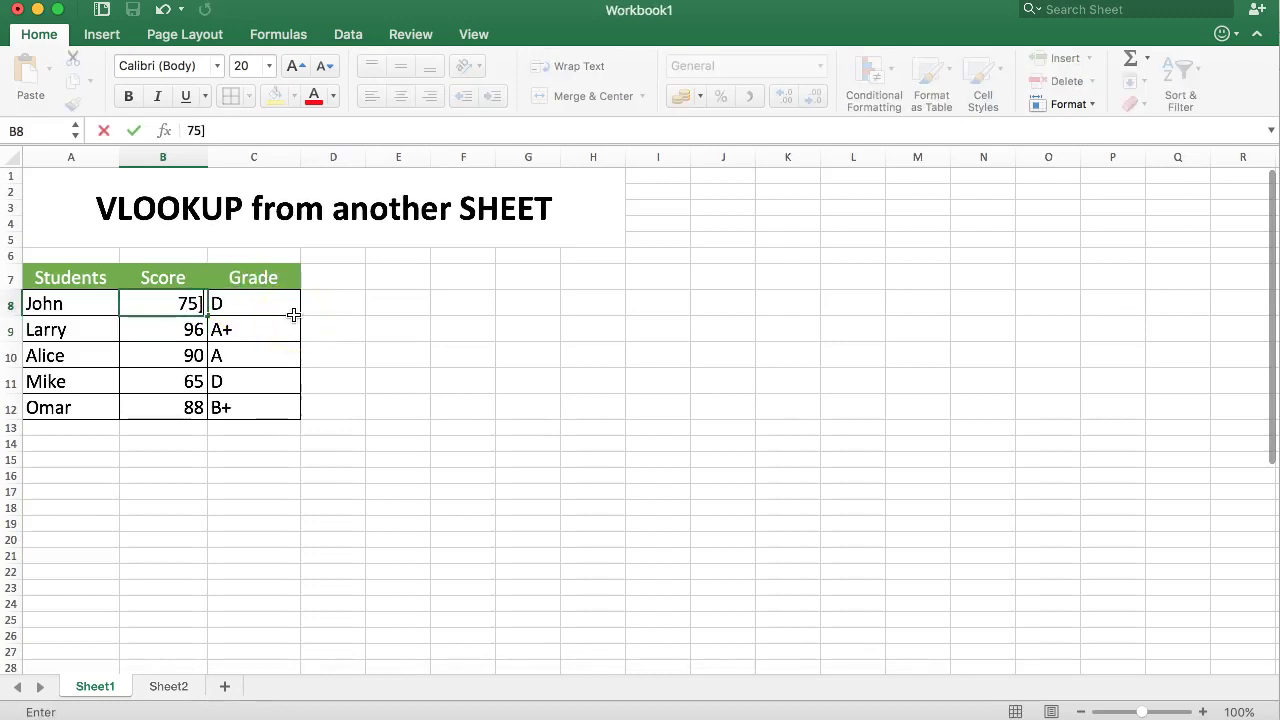
{"action": "key", "text": "Return"}
{"action": "key", "text": "Down"}
{"action": "key", "text": "Down"}
{"action": "key", "text": "Down"}
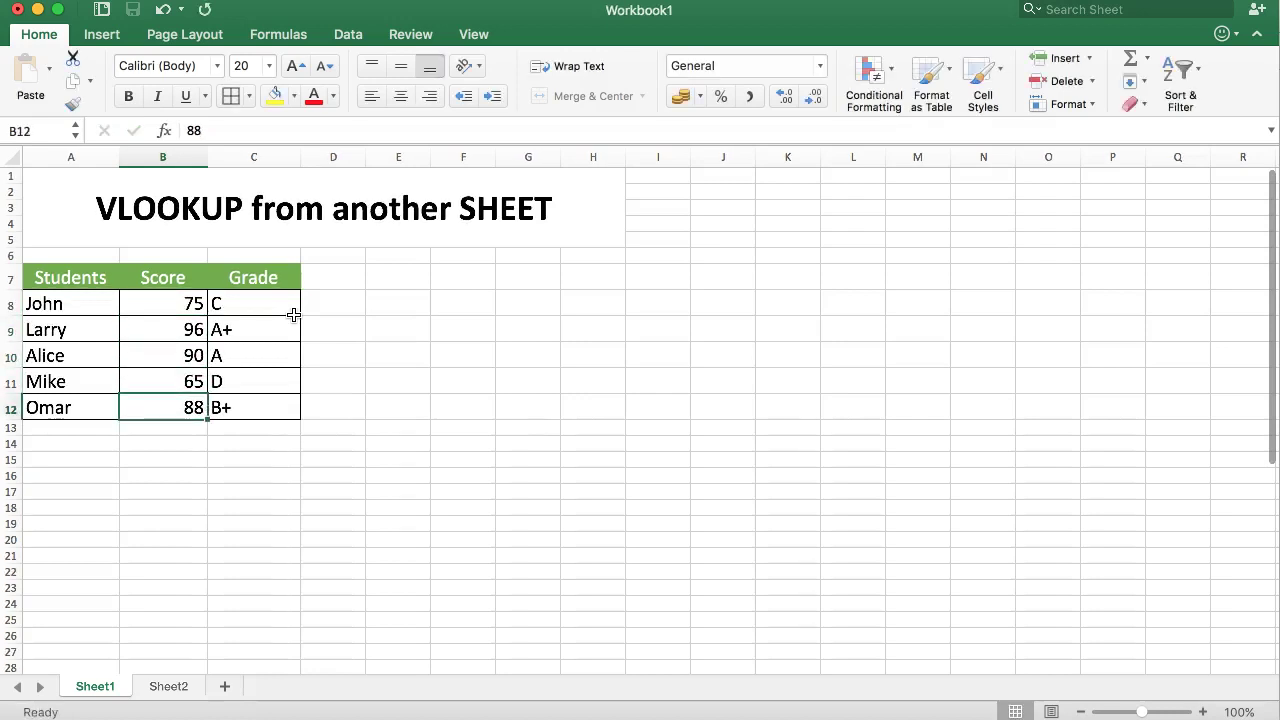
{"action": "type", "text": "1"}
{"action": "key", "text": "Return"}
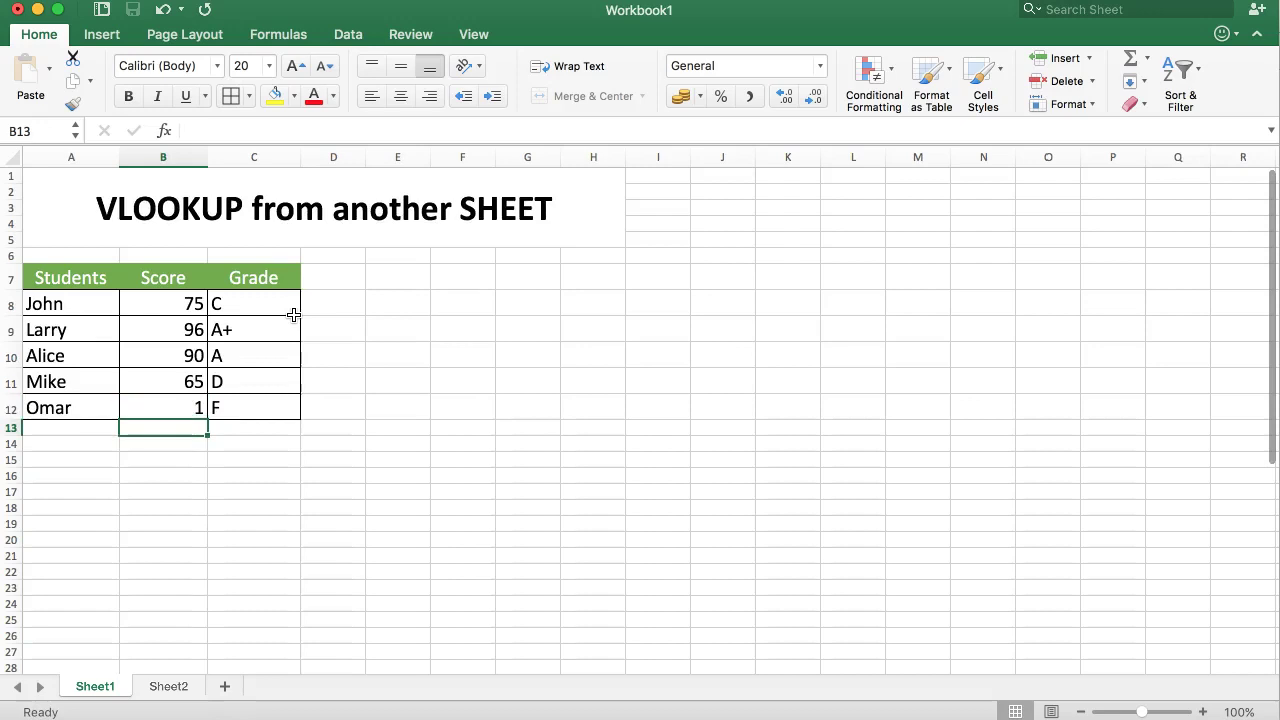